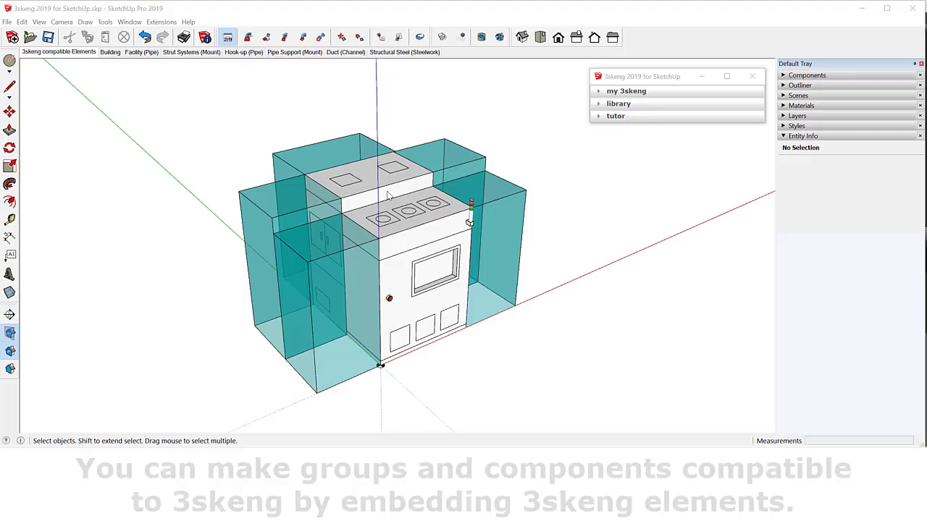
Open the machine component for editing
{"action": "left_click", "coordinate": [387, 196]}
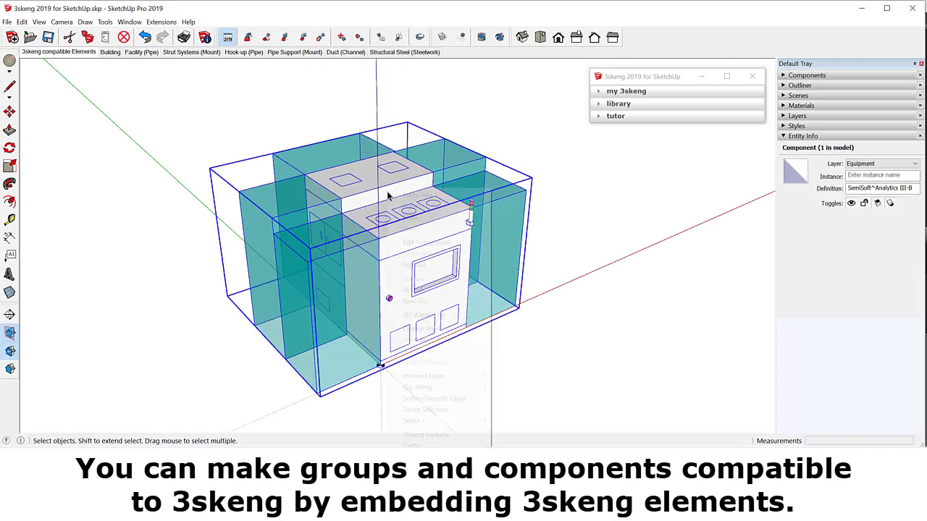
{"action": "right_click", "coordinate": [387, 192]}
{"action": "left_click", "coordinate": [431, 243]}
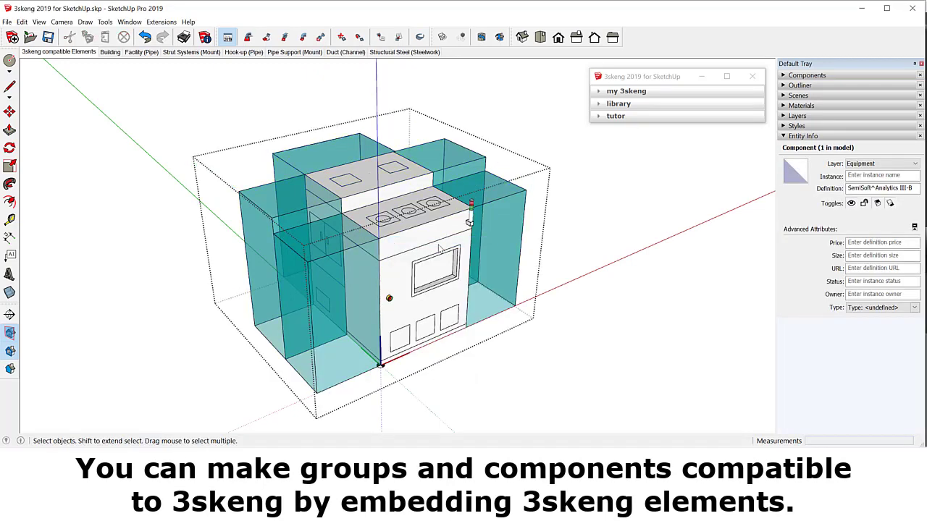
Draw a 100 mm St. Steel Duct flanged (mm) stub from the machine's top opening
{"action": "left_click", "coordinate": [248, 38]}
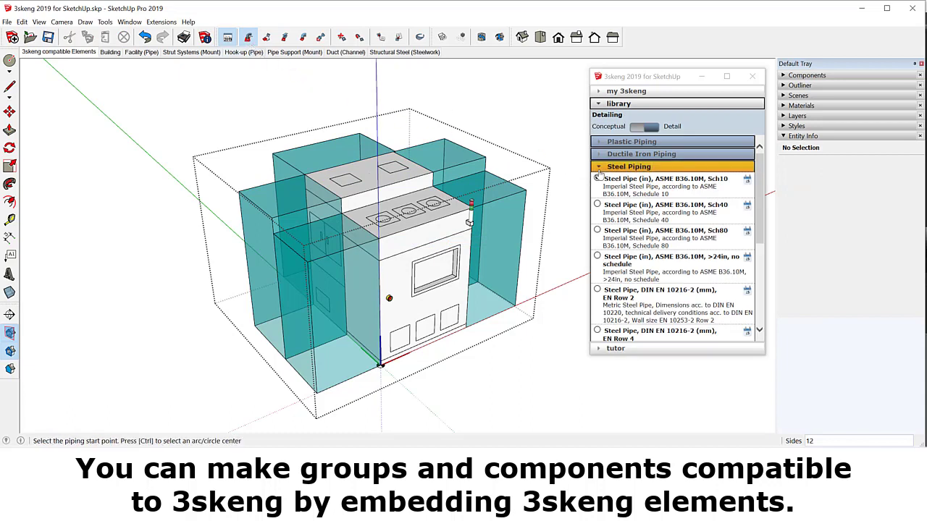
{"action": "left_click", "coordinate": [628, 166]}
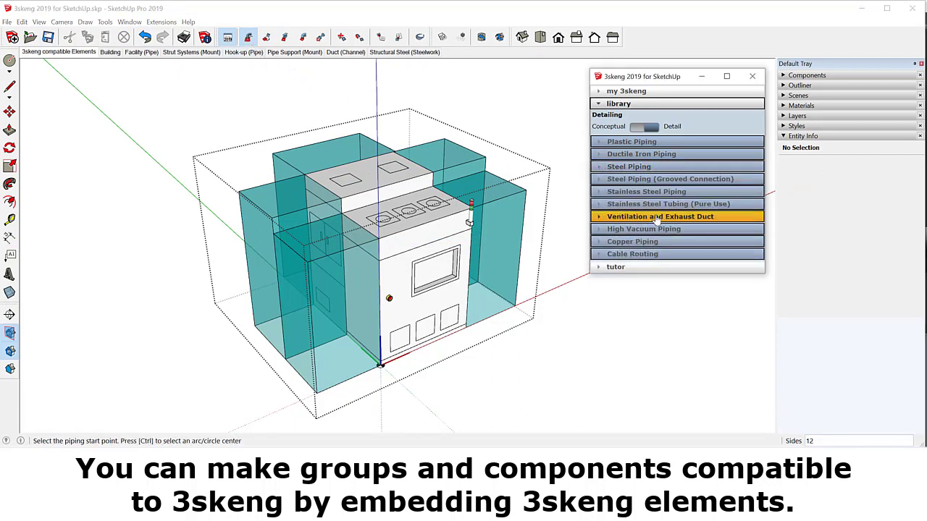
{"action": "left_click", "coordinate": [656, 217]}
{"action": "left_click", "coordinate": [661, 307]}
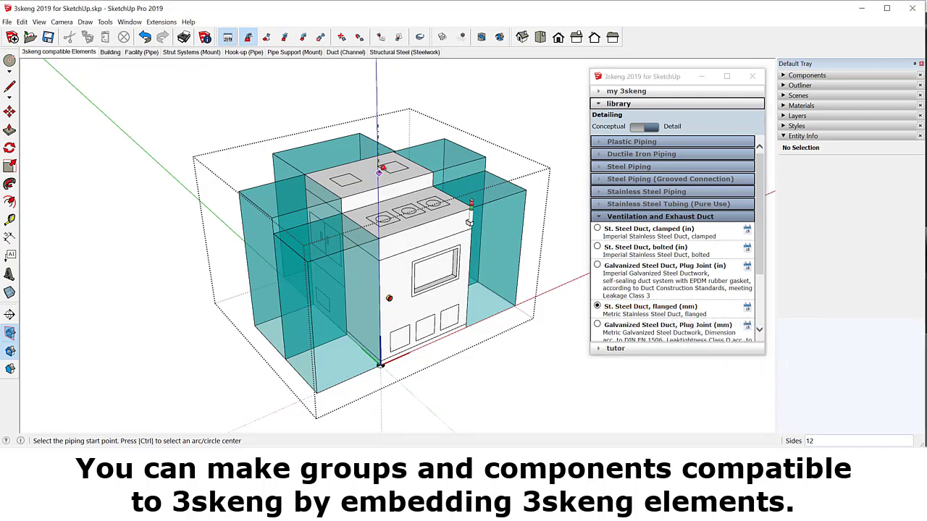
{"action": "left_click", "coordinate": [370, 170]}
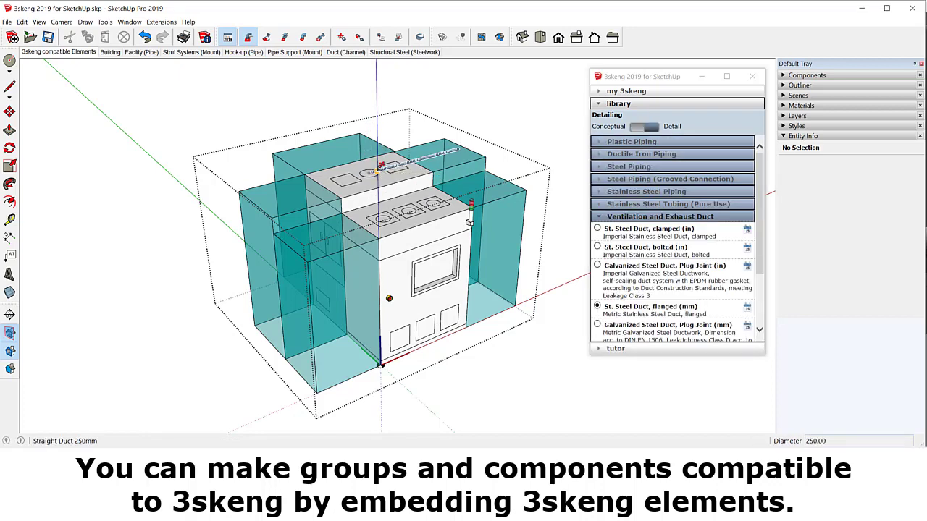
{"action": "left_click", "coordinate": [381, 164]}
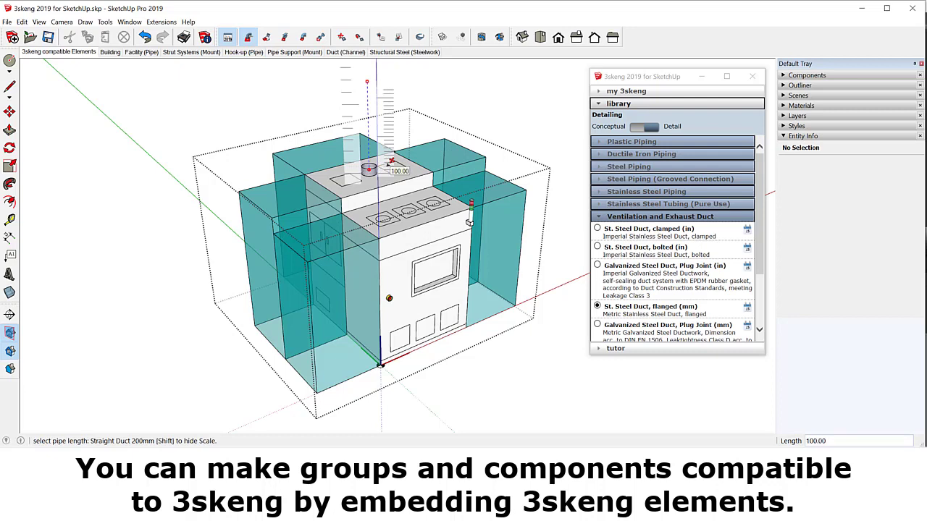
{"action": "left_click", "coordinate": [390, 162]}
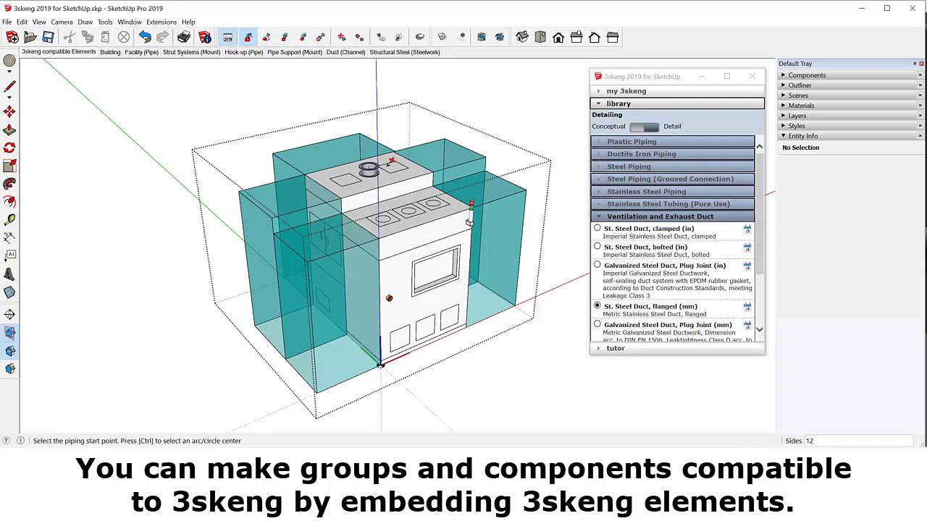
{"action": "key", "text": "space"}
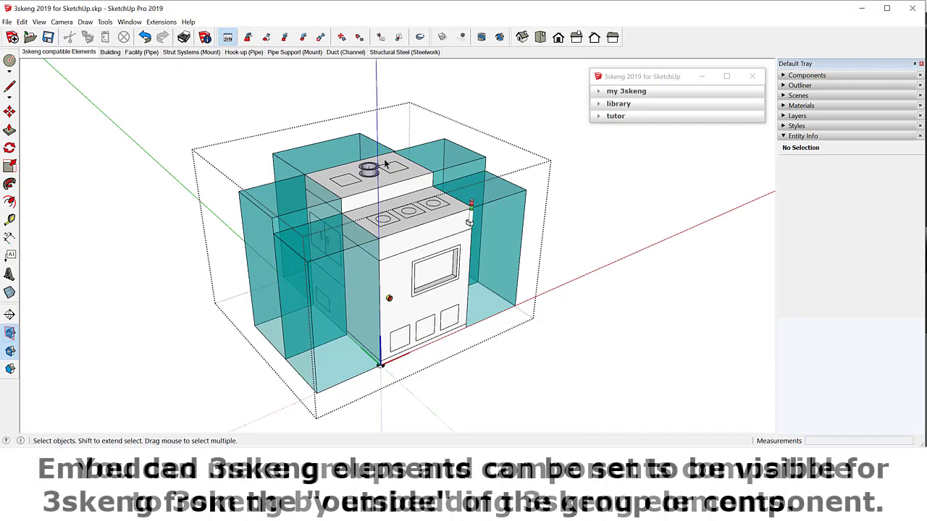
Set the duct stub group to Pin outside visible, close the component and test it with the pipe tool
{"action": "left_click", "coordinate": [370, 168]}
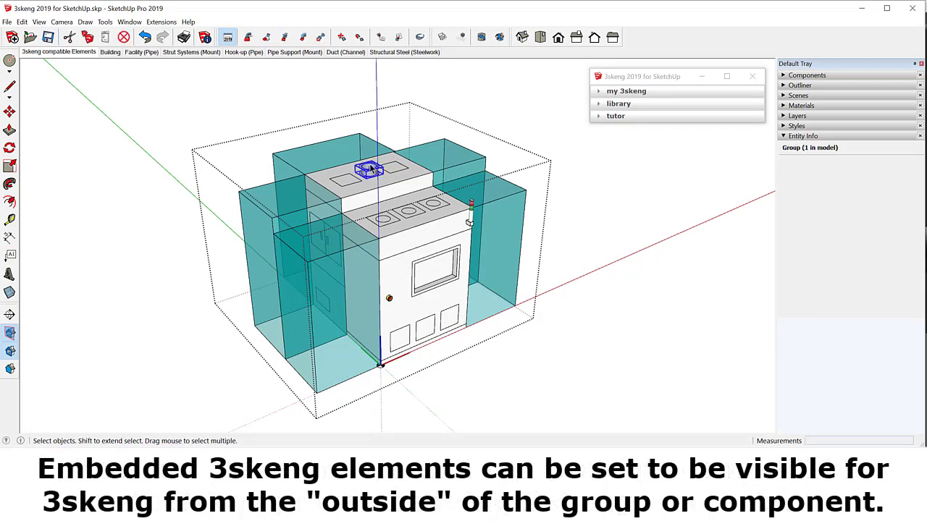
{"action": "right_click", "coordinate": [370, 168]}
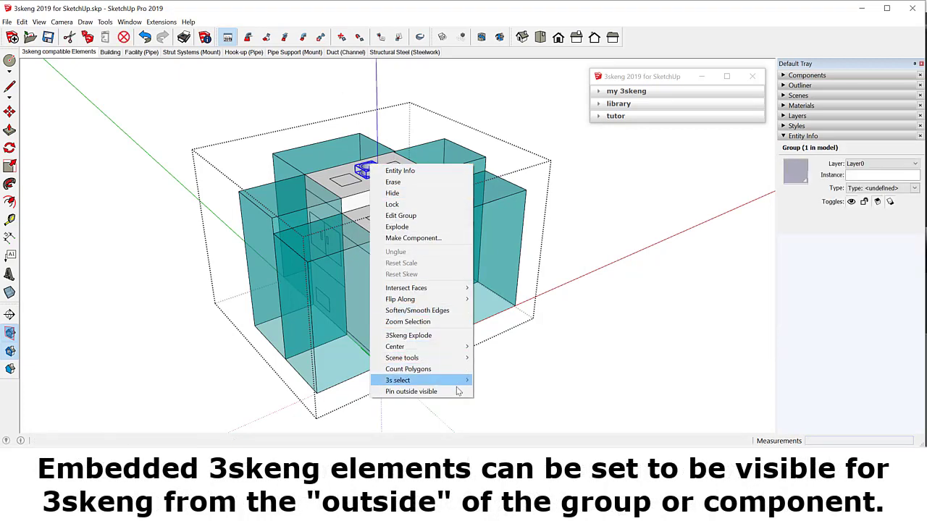
{"action": "left_click", "coordinate": [458, 391]}
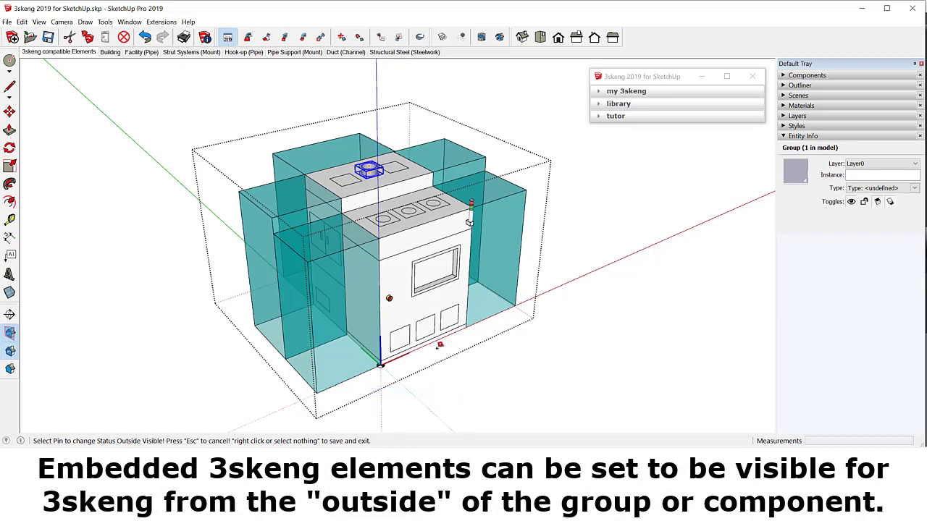
{"action": "right_click", "coordinate": [389, 153]}
{"action": "left_click", "coordinate": [442, 102]}
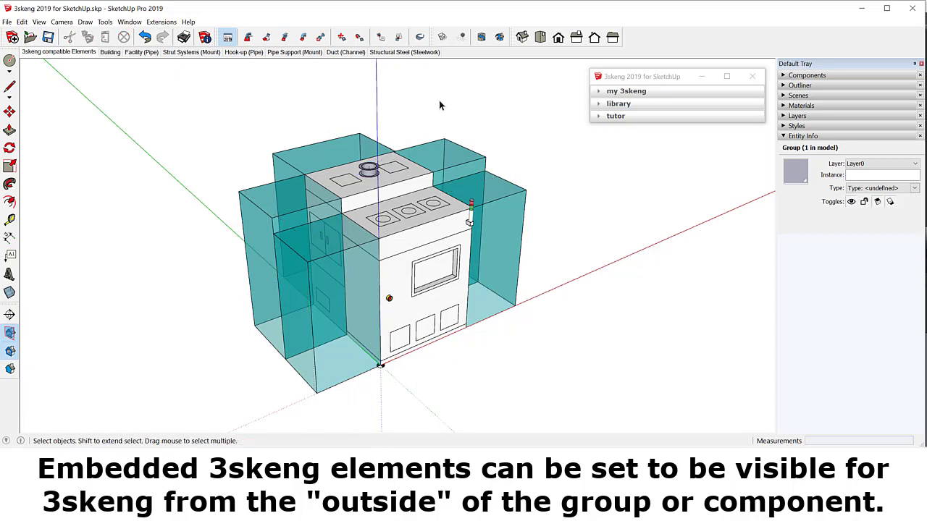
{"action": "left_click", "coordinate": [248, 38]}
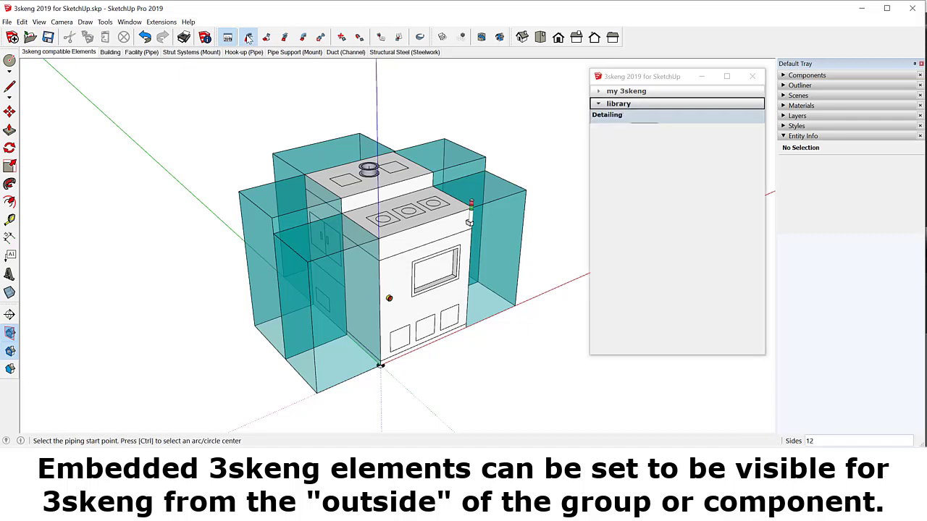
{"action": "mouse_move", "coordinate": [368, 167]}
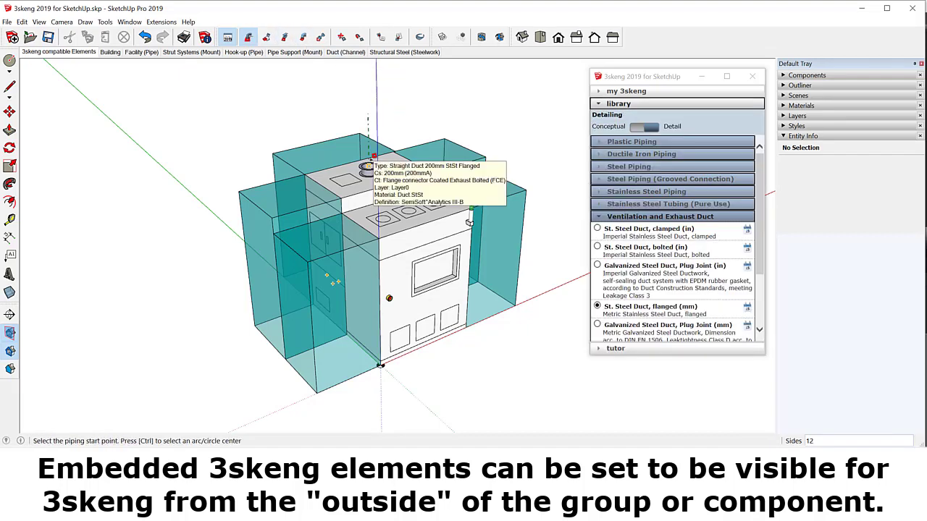
Switch from the Building scene to the Facility (Pipe) scene
{"action": "key", "text": "space"}
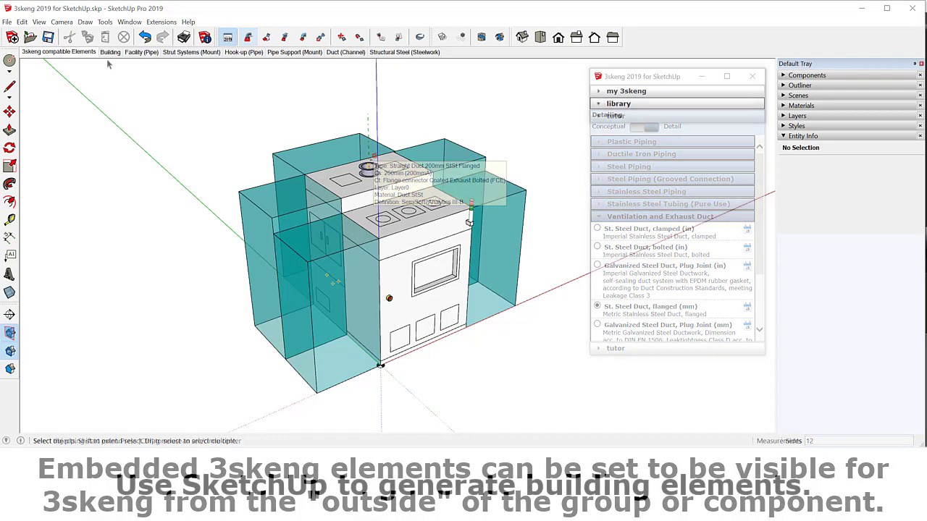
{"action": "left_click", "coordinate": [110, 53]}
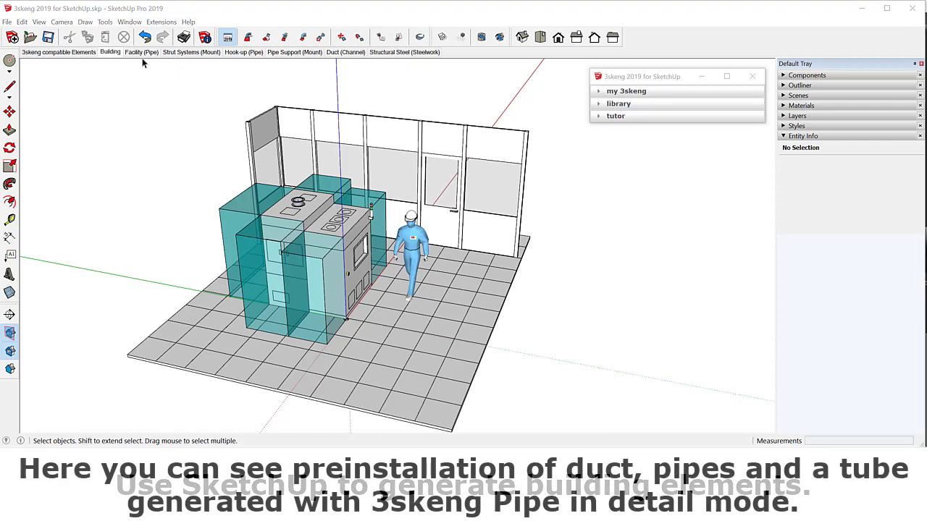
{"action": "left_click", "coordinate": [142, 55]}
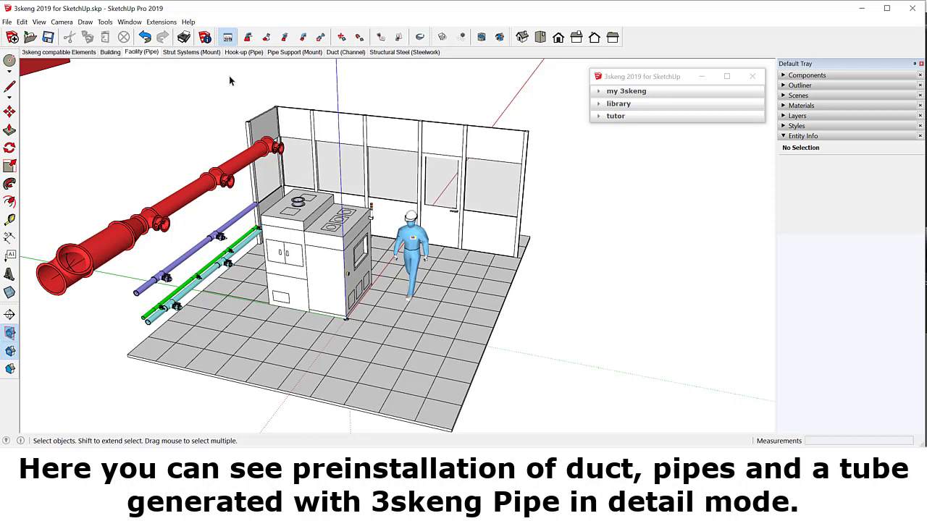
Move the red exhaust duct chain to its new position along the wall
{"action": "left_click", "coordinate": [341, 37]}
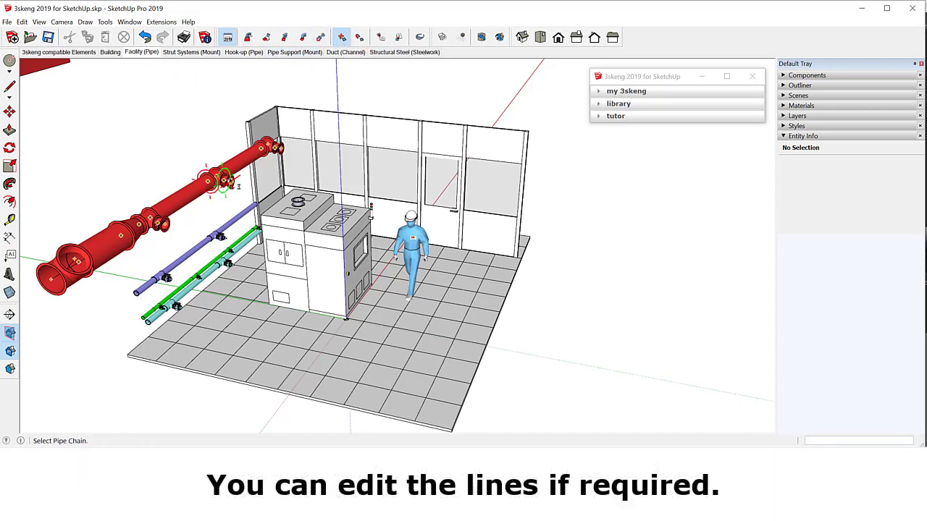
{"action": "left_click", "coordinate": [225, 178]}
{"action": "left_click", "coordinate": [216, 180]}
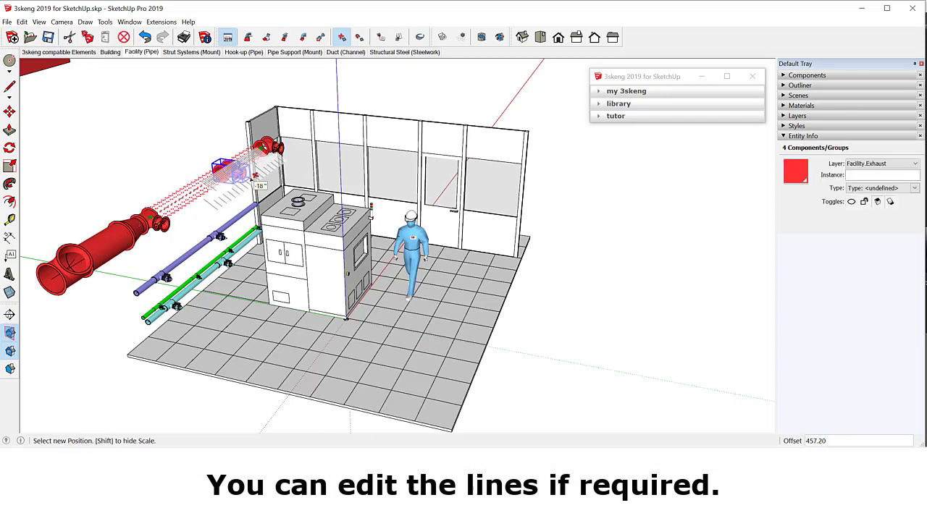
{"action": "left_click", "coordinate": [253, 176]}
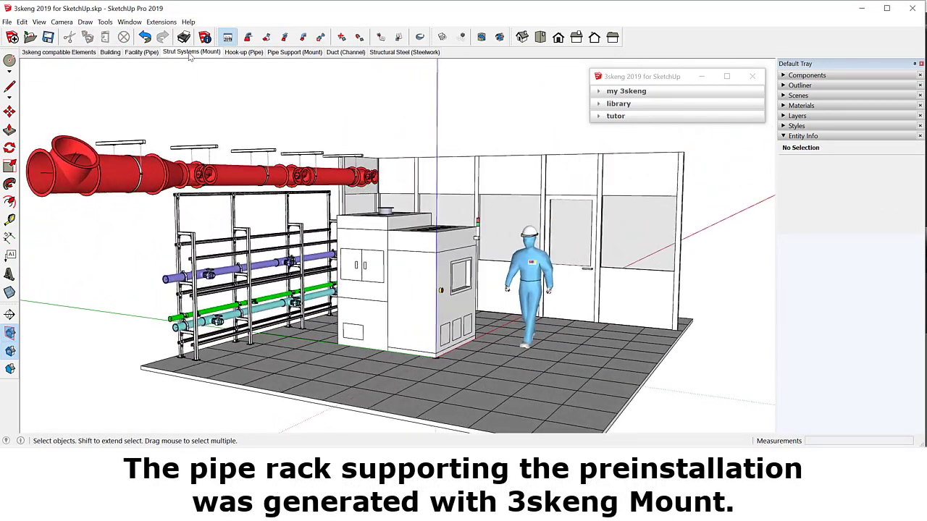
Inside the pipe rack group, move the strut chain section 1000 mm along the rack
{"action": "right_click", "coordinate": [252, 257]}
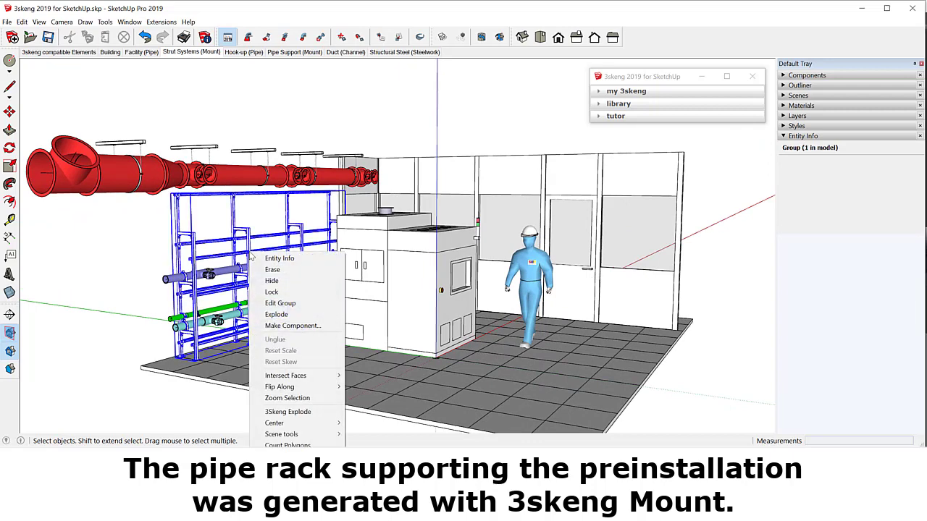
{"action": "left_click", "coordinate": [278, 302]}
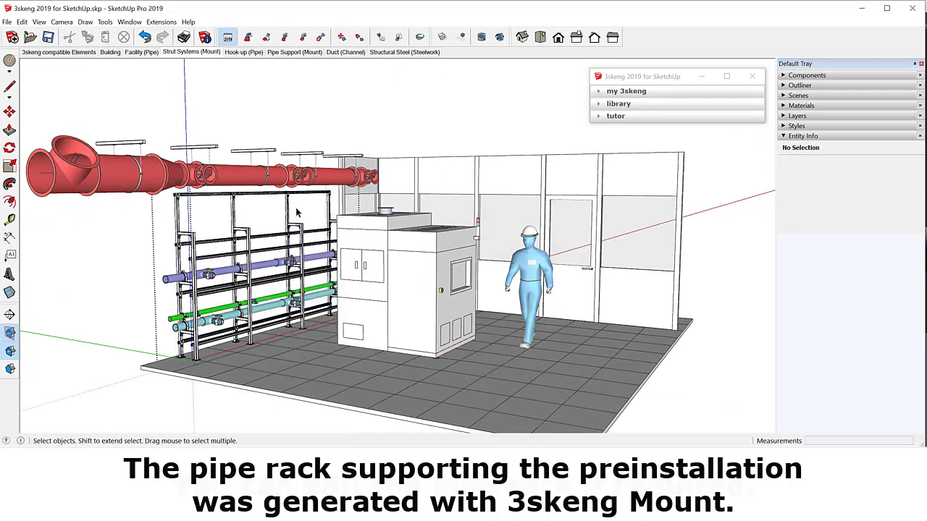
{"action": "left_click", "coordinate": [342, 37]}
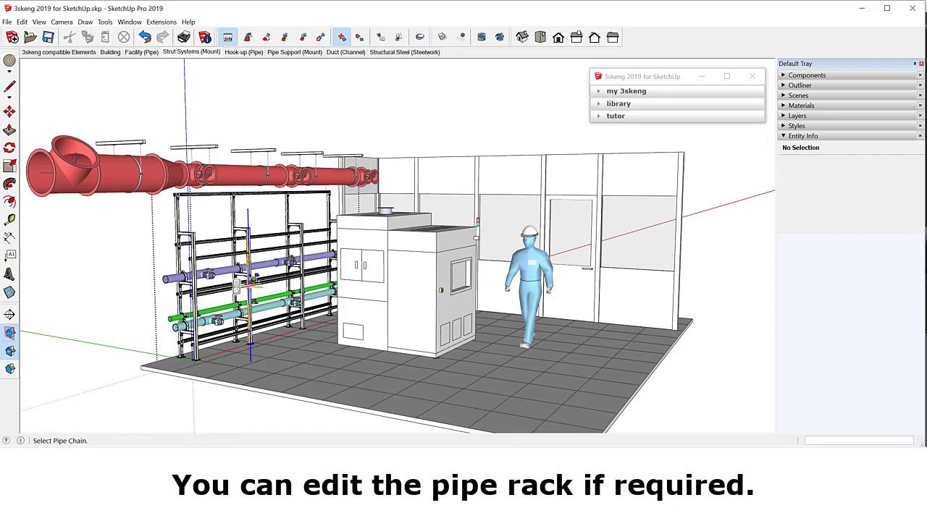
{"action": "left_click", "coordinate": [238, 284]}
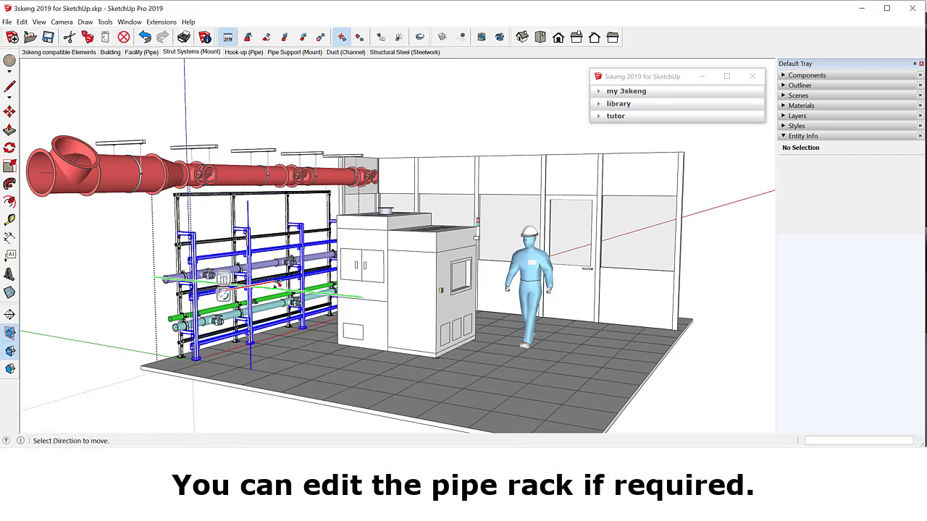
{"action": "left_click", "coordinate": [223, 286]}
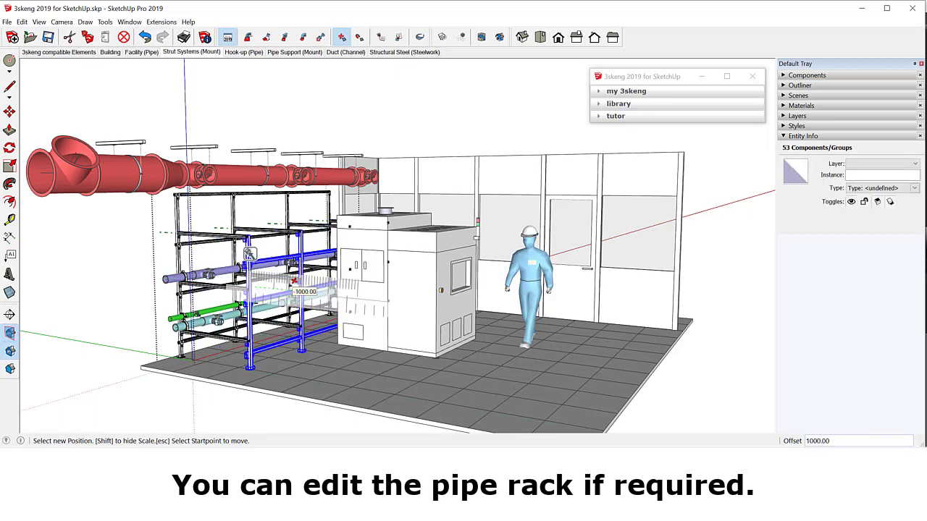
{"action": "left_click", "coordinate": [249, 253]}
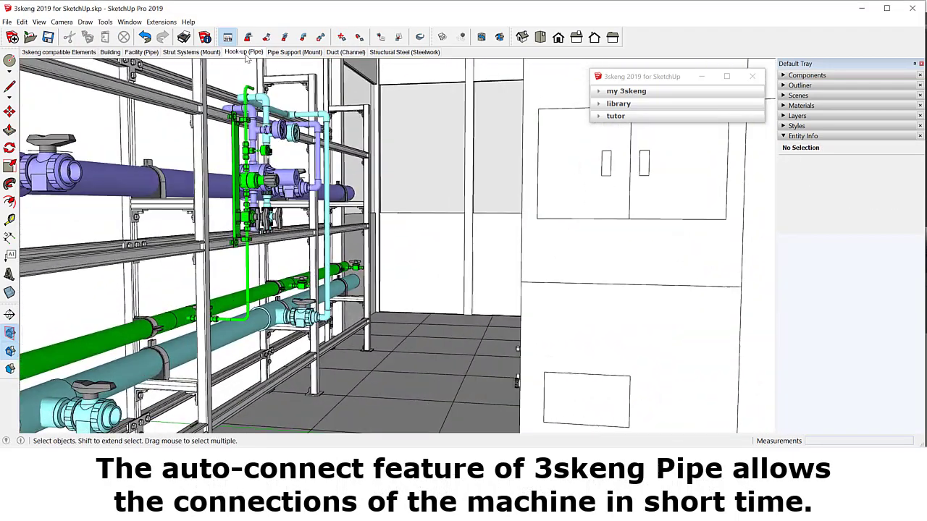
Run a CPVC pipe from the ball valve down and along the floor with an elbow
{"action": "left_click", "coordinate": [248, 37]}
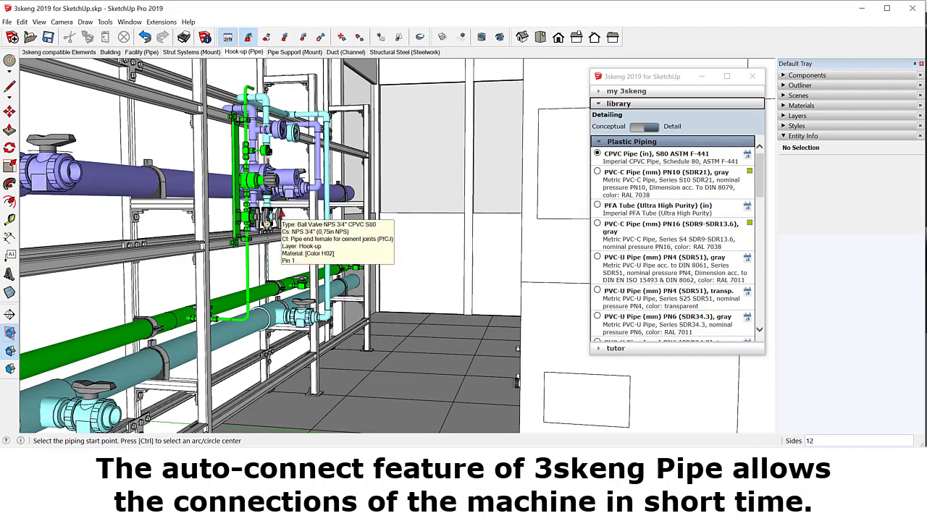
{"action": "right_click", "coordinate": [275, 211]}
{"action": "left_click", "coordinate": [274, 199]}
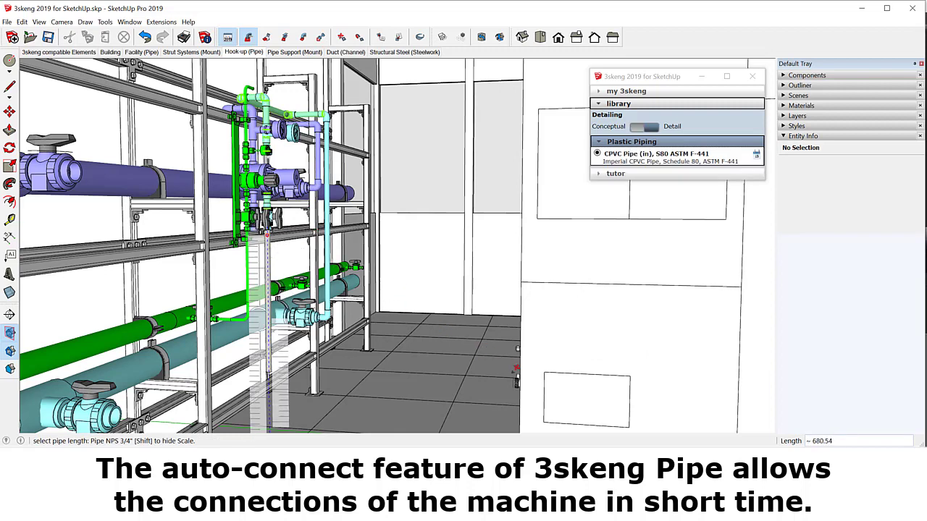
{"action": "left_click", "coordinate": [515, 377]}
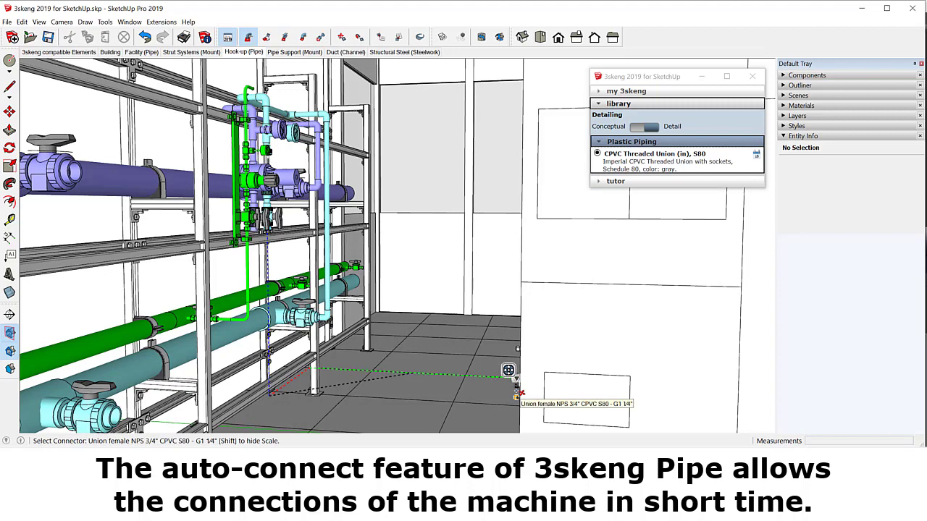
{"action": "left_click", "coordinate": [515, 378]}
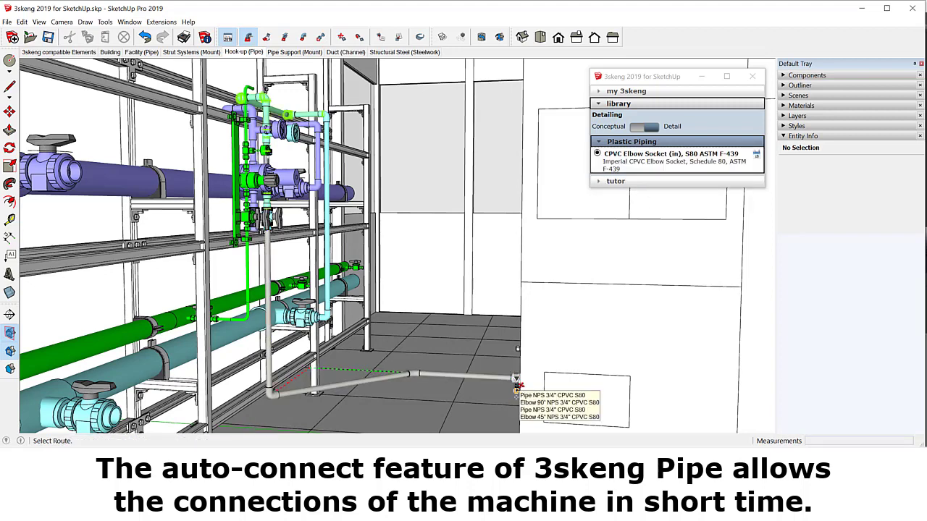
{"action": "left_click", "coordinate": [518, 388]}
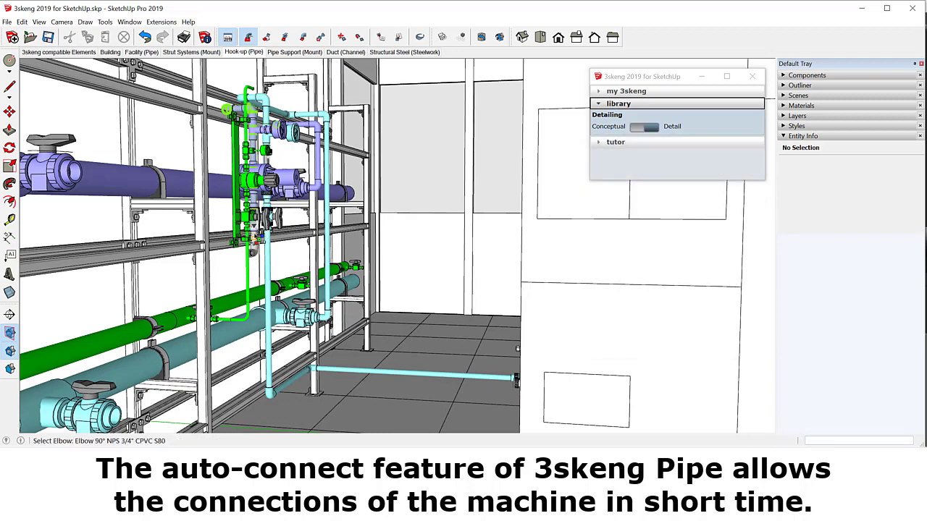
Add a second vertical CPVC pipe down the wall ending in a 90° elbow at the corner
{"action": "left_click", "coordinate": [255, 241]}
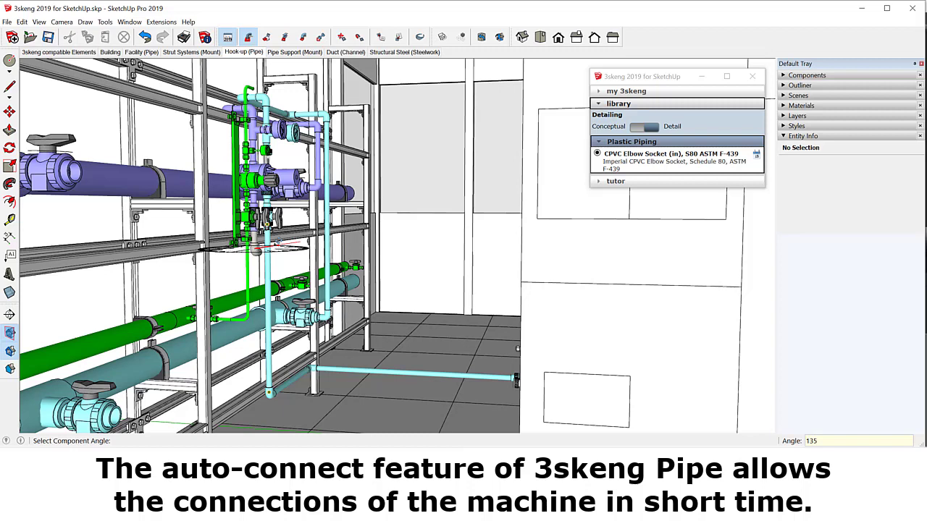
{"action": "left_click", "coordinate": [277, 243]}
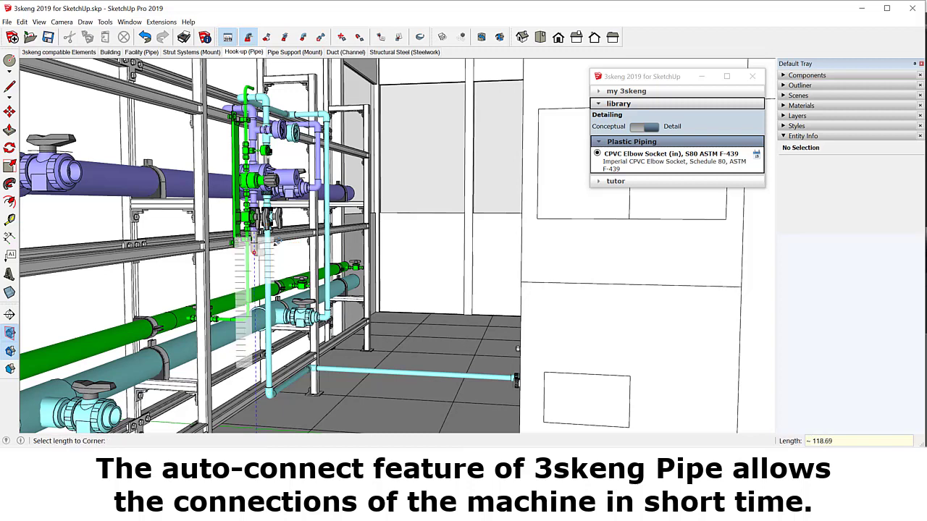
{"action": "left_click", "coordinate": [312, 367]}
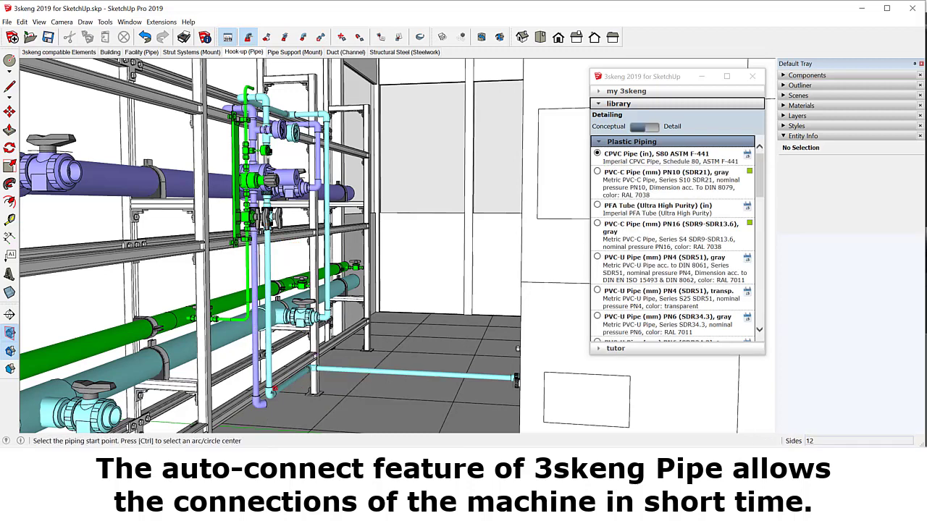
{"action": "left_click", "coordinate": [258, 412]}
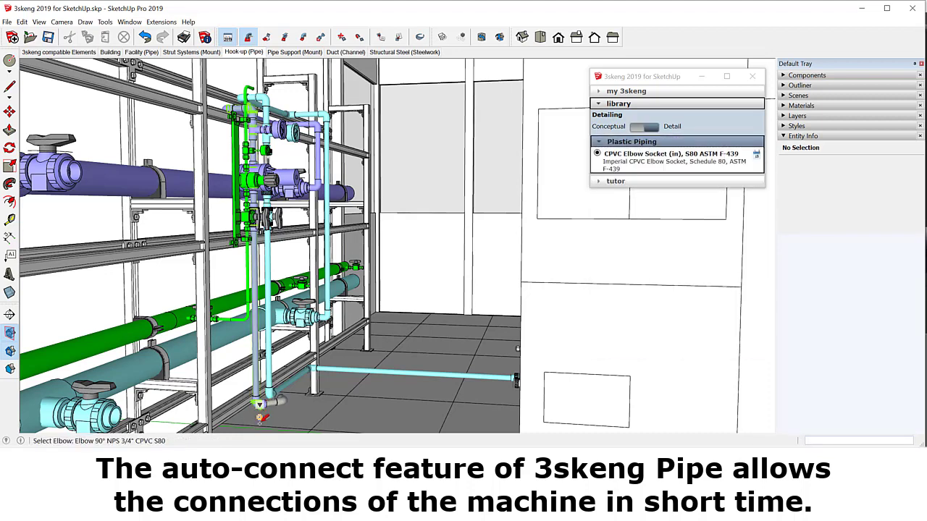
{"action": "left_click", "coordinate": [259, 417]}
{"action": "left_click", "coordinate": [273, 396]}
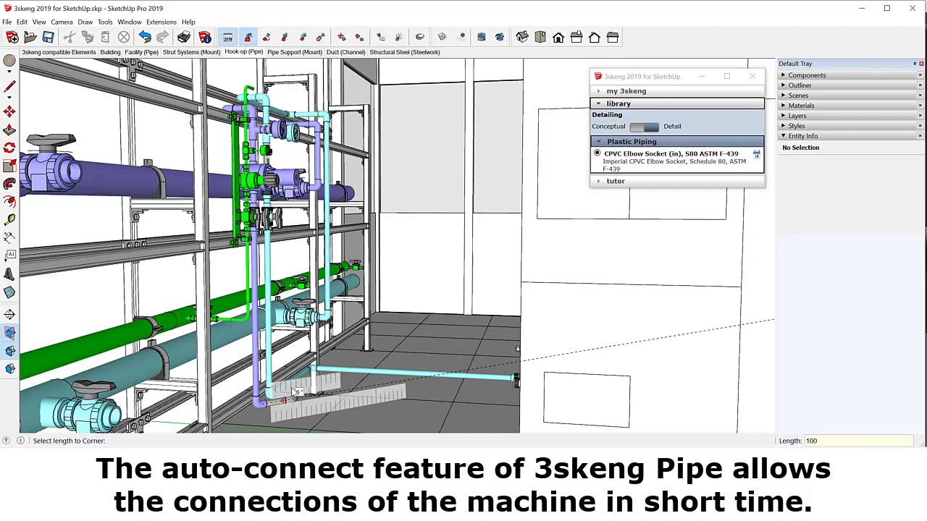
{"action": "left_click", "coordinate": [296, 391]}
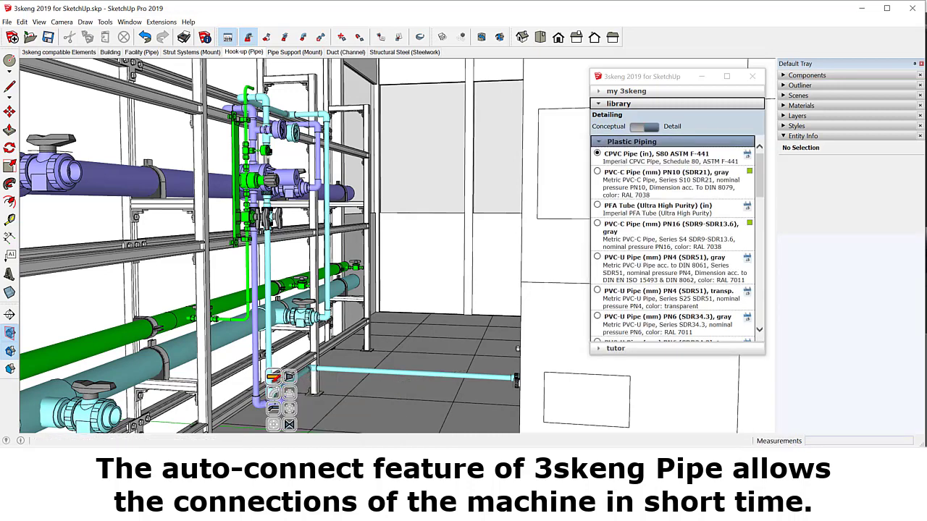
Extend a floor pipe from the elbow to a threaded union at the machine connector
{"action": "left_click", "coordinate": [273, 376]}
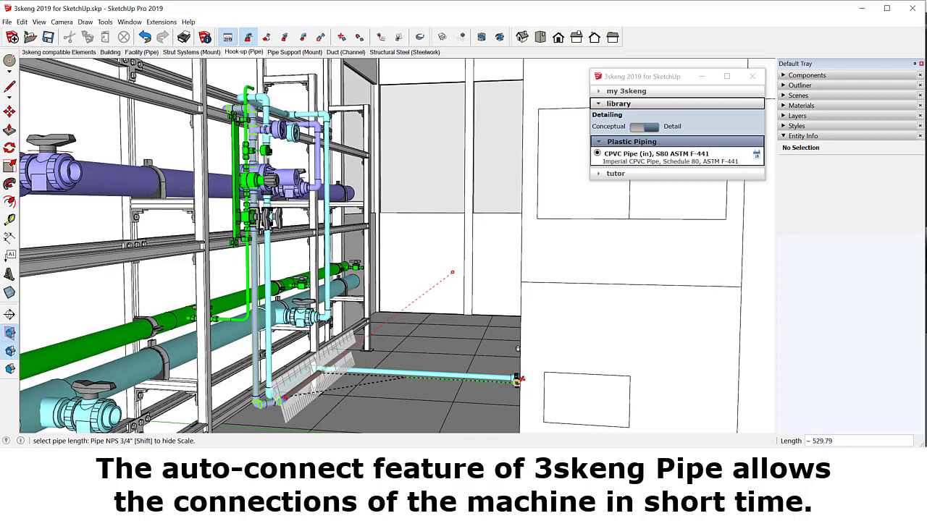
{"action": "left_click", "coordinate": [516, 379]}
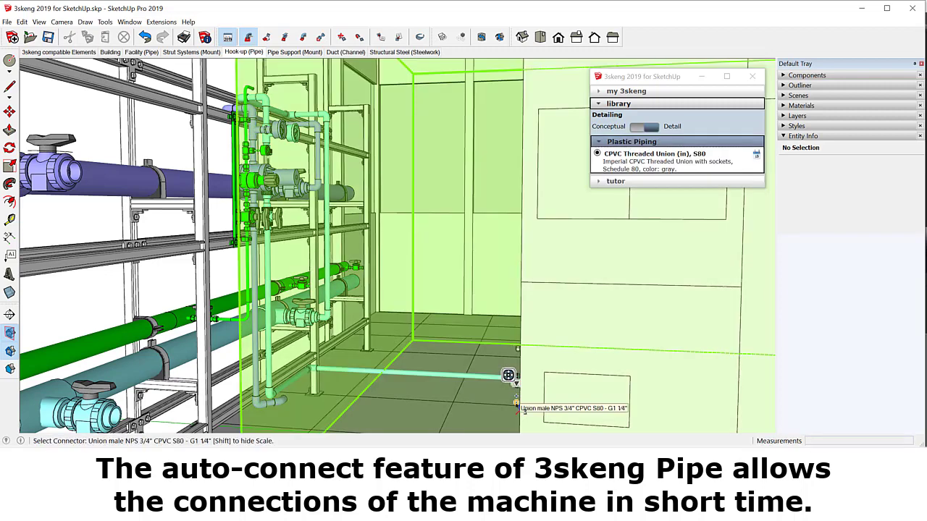
{"action": "left_click", "coordinate": [516, 398]}
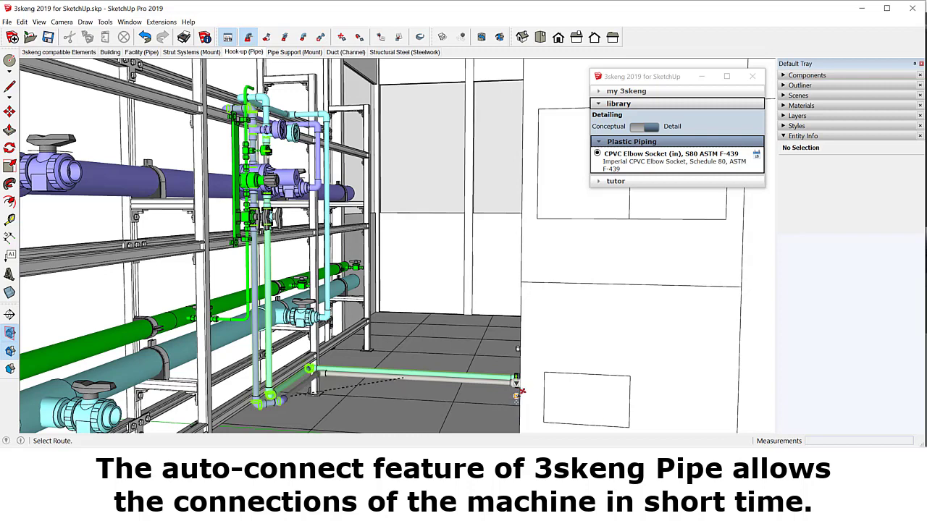
{"action": "left_click", "coordinate": [516, 392]}
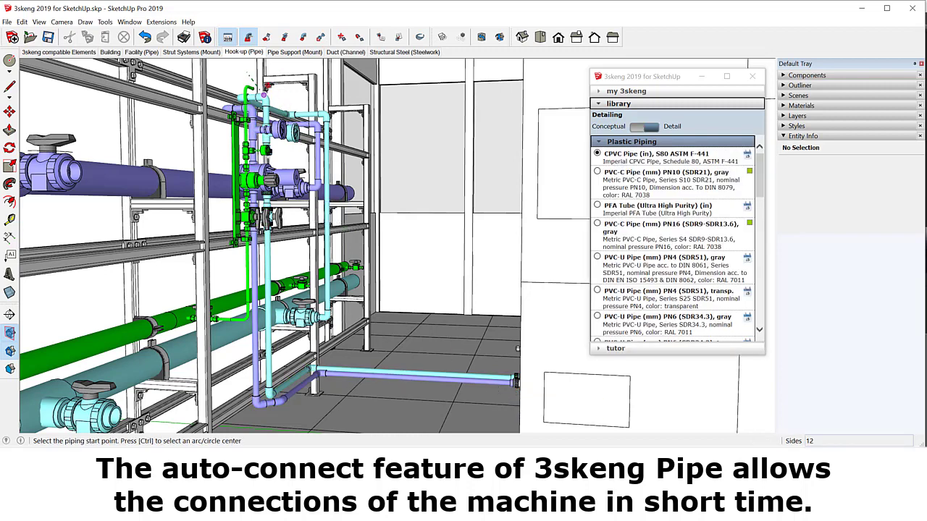
Route the 1/2" stainless tube from the top of the run down to the floor
{"action": "left_click", "coordinate": [250, 90]}
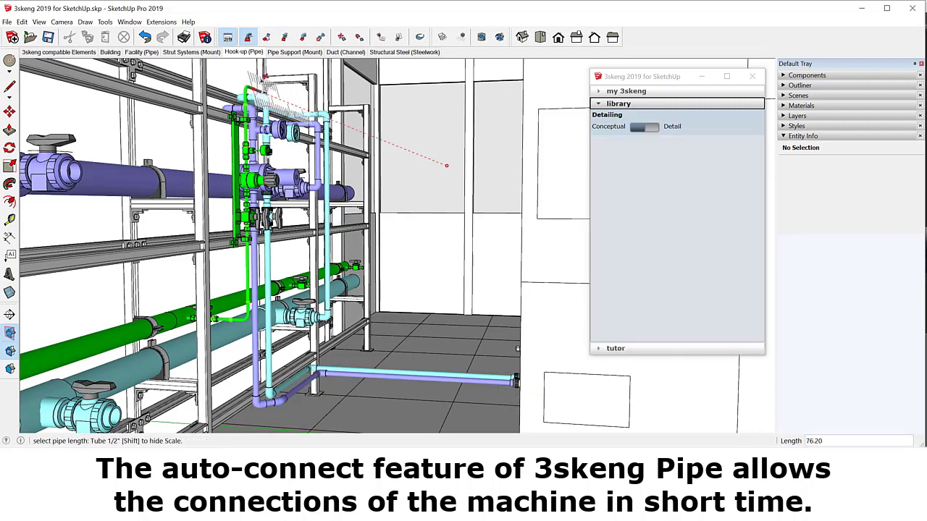
{"action": "left_click", "coordinate": [446, 165]}
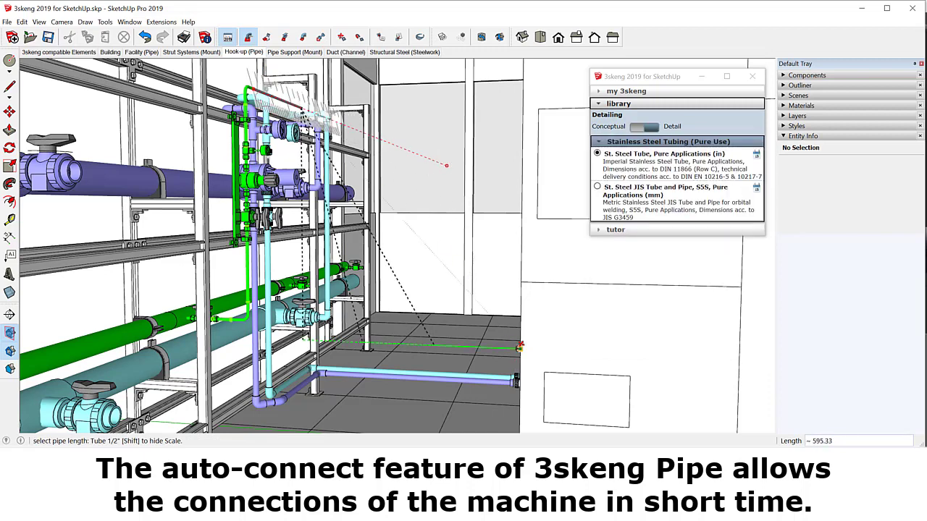
{"action": "left_click", "coordinate": [519, 349]}
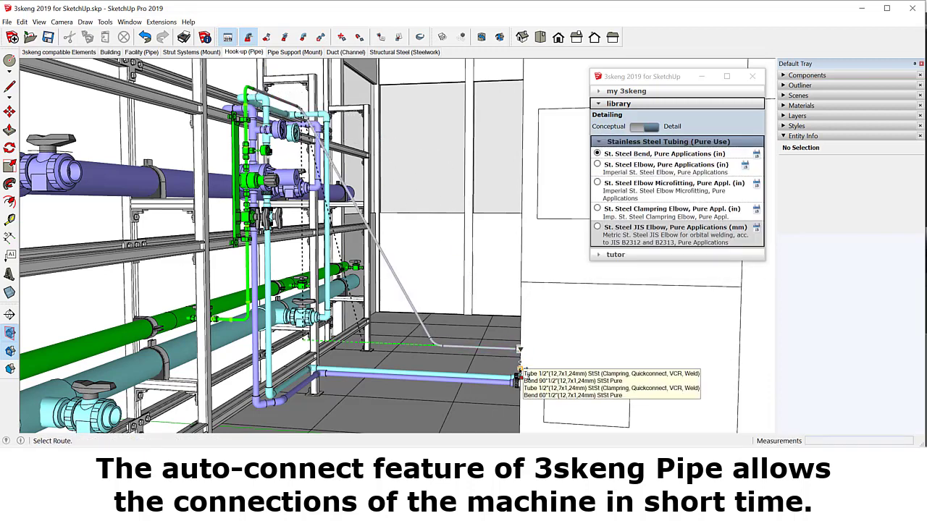
{"action": "left_click", "coordinate": [519, 378]}
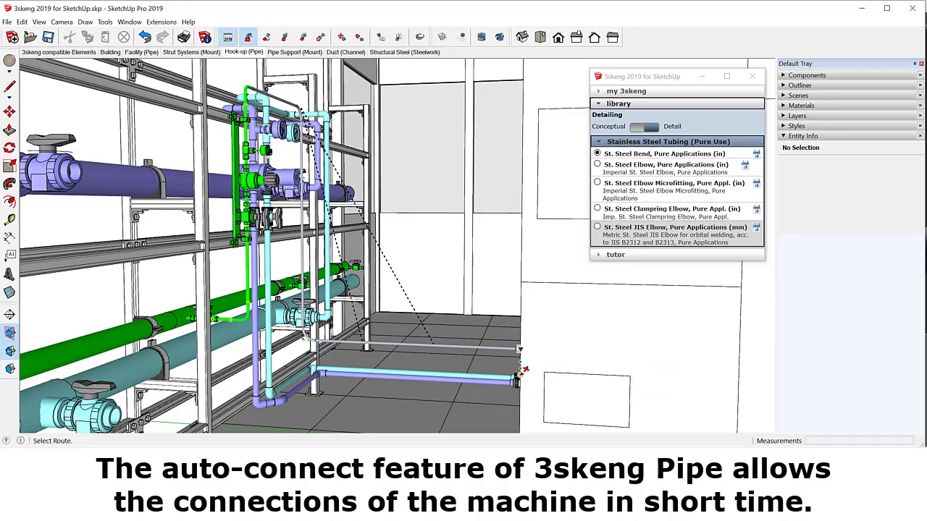
{"action": "key", "text": "space"}
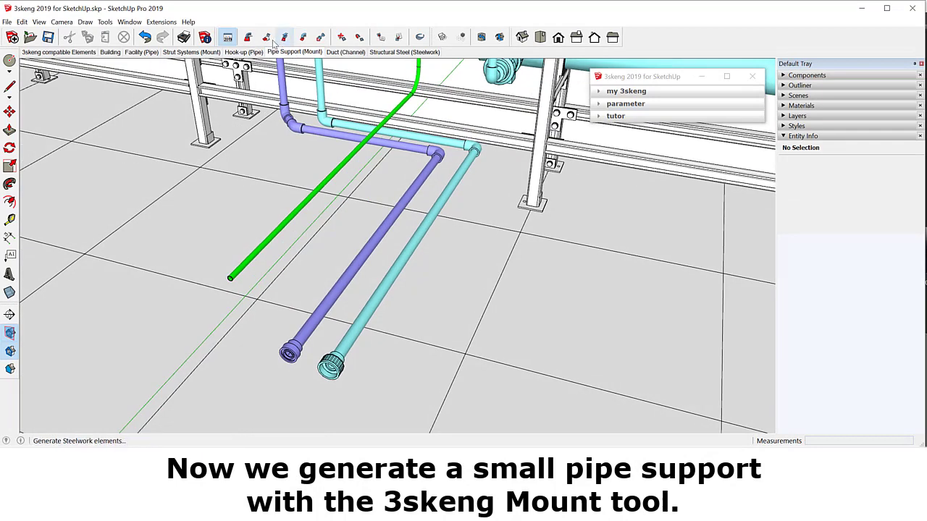
Insert a C41 channel base support on the floor with an upright post
{"action": "left_click", "coordinate": [267, 37]}
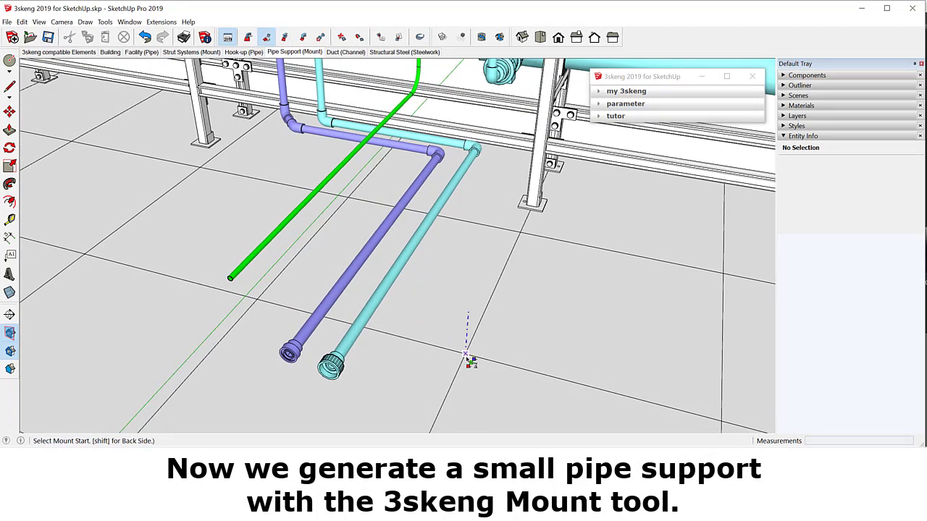
{"action": "left_click", "coordinate": [467, 352]}
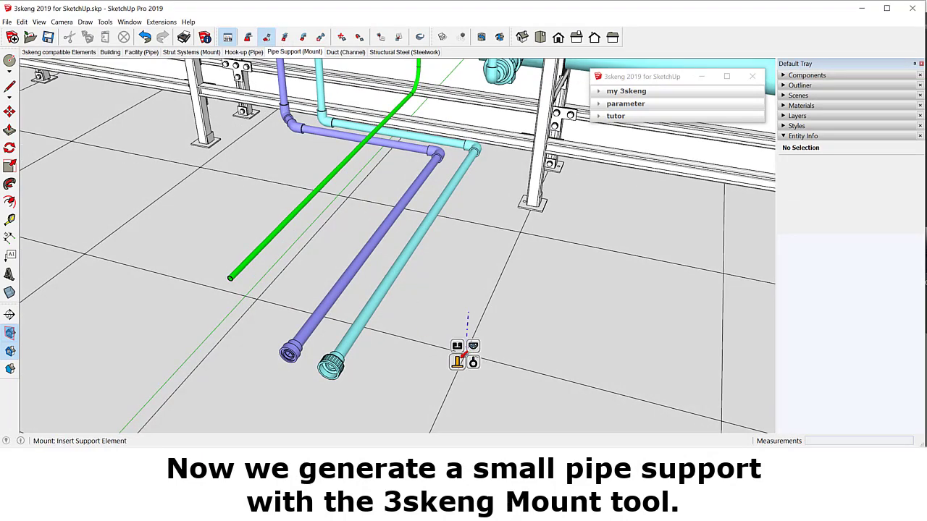
{"action": "left_click", "coordinate": [457, 361]}
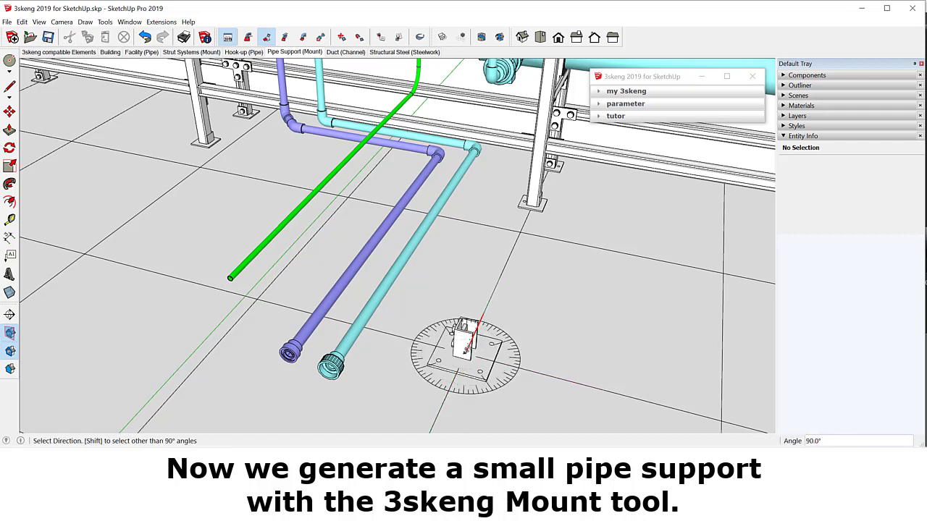
{"action": "left_click", "coordinate": [469, 339]}
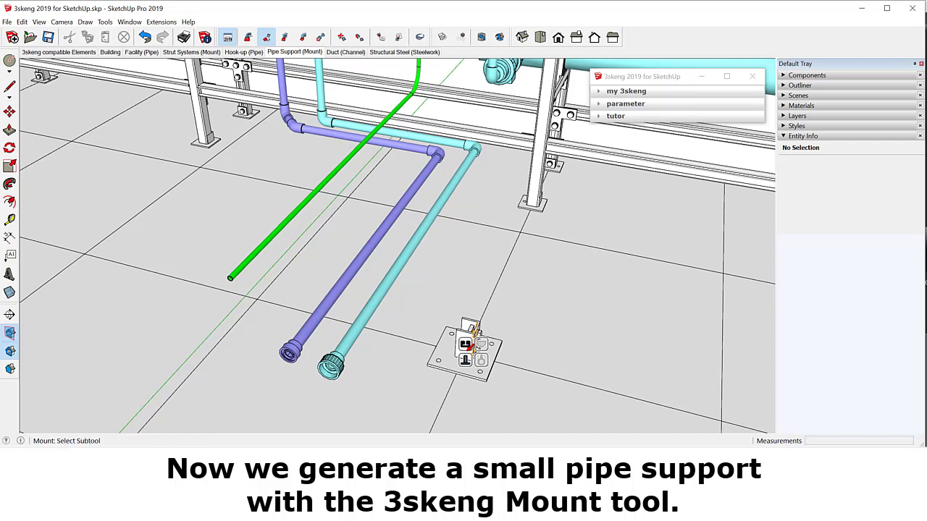
{"action": "left_click", "coordinate": [469, 334]}
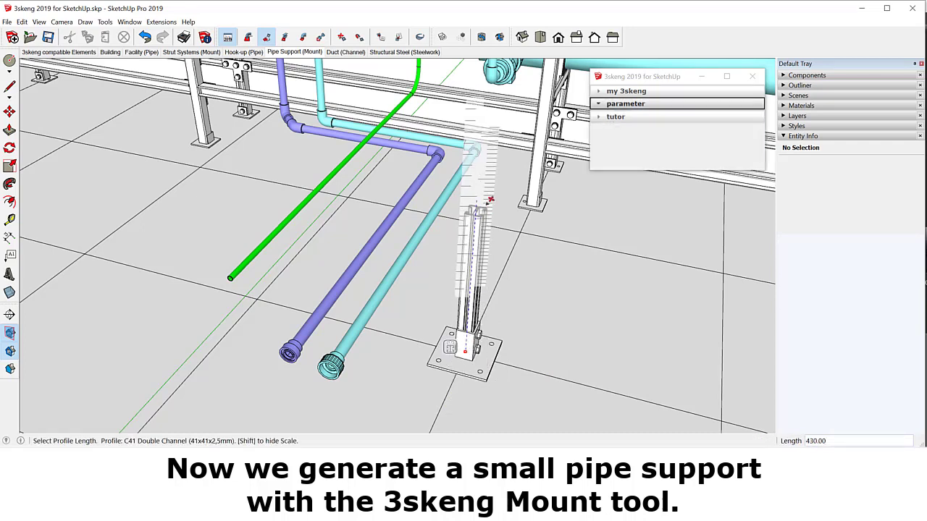
{"action": "left_click", "coordinate": [492, 193]}
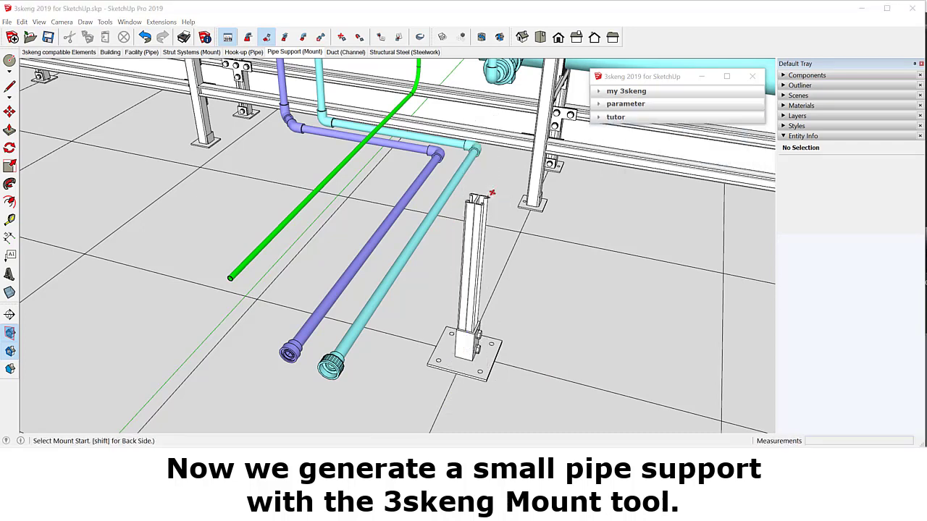
Copy the support post beside the green pipe end
{"action": "left_click", "coordinate": [9, 111]}
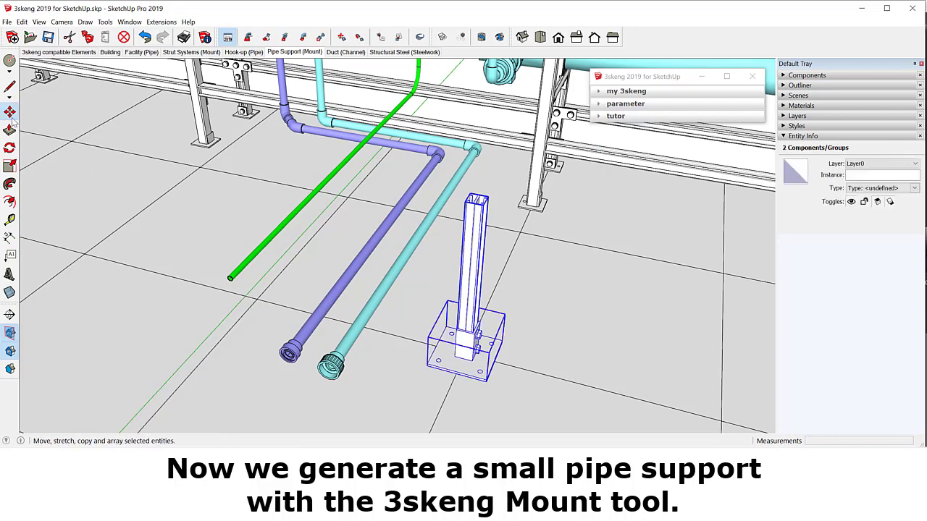
{"action": "left_click", "coordinate": [448, 391]}
{"action": "key", "text": "ctrl"}
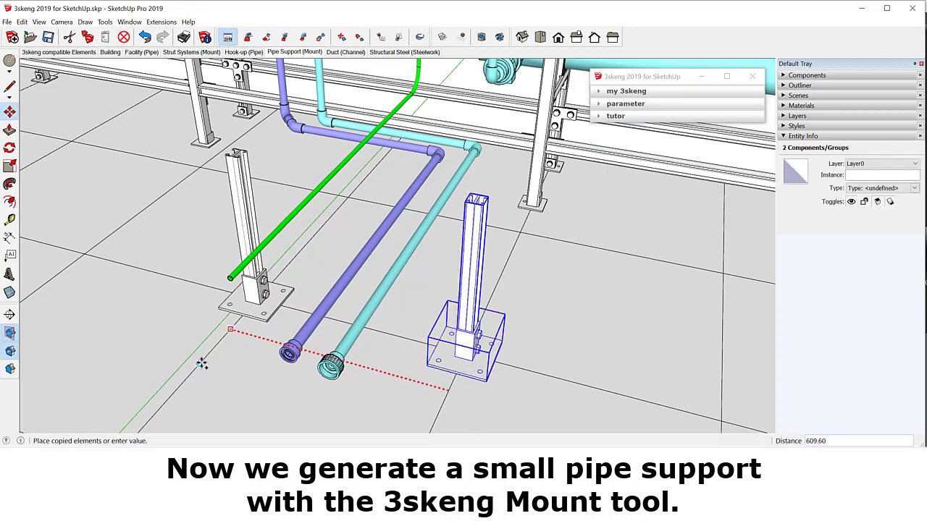
{"action": "left_click", "coordinate": [200, 363]}
Start a straight channel crossbar from the right post top toward the left post
{"action": "left_click", "coordinate": [267, 38]}
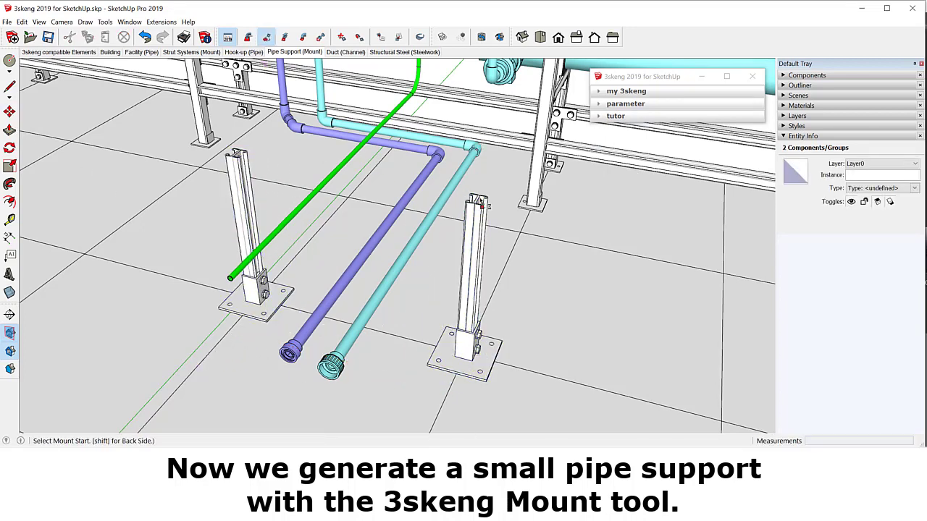
{"action": "left_click", "coordinate": [490, 206]}
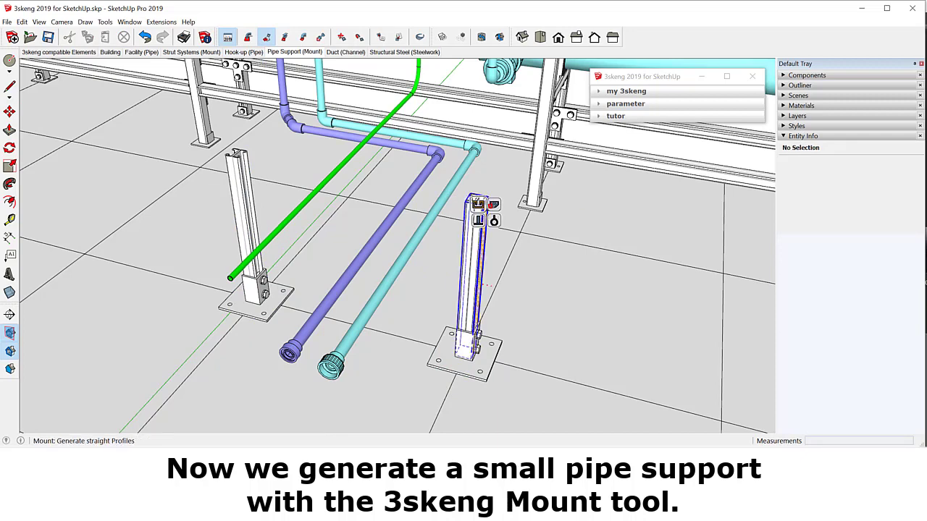
{"action": "left_click", "coordinate": [485, 202]}
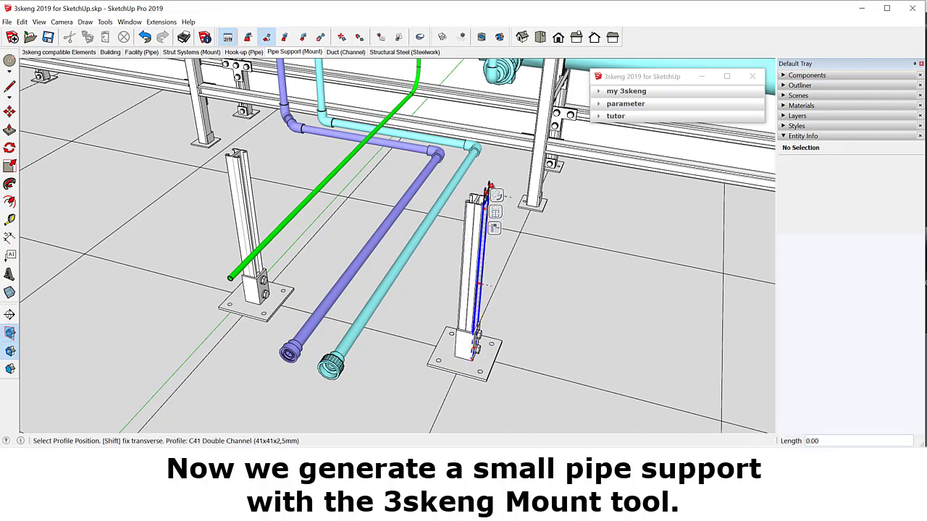
{"action": "left_click", "coordinate": [490, 187]}
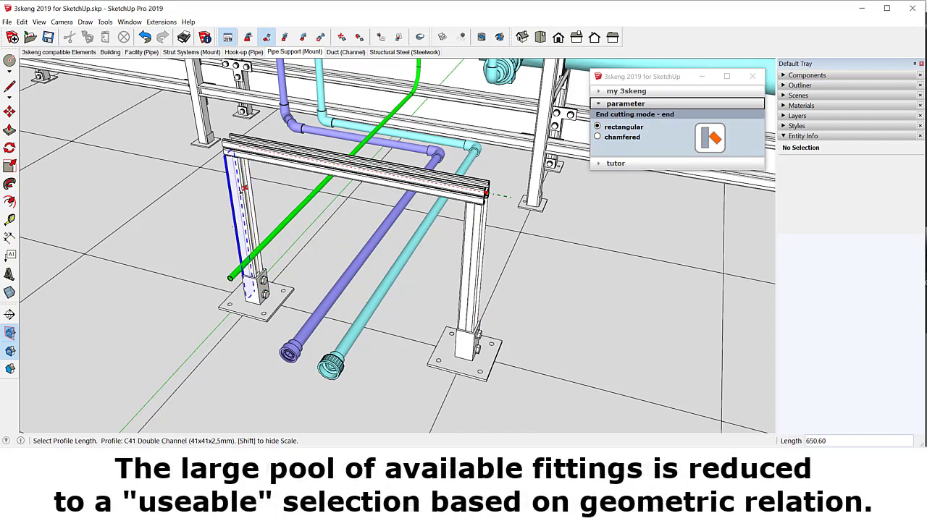
Complete the C41 top channel and add 90° angle fittings at both post corners
{"action": "left_click", "coordinate": [244, 187]}
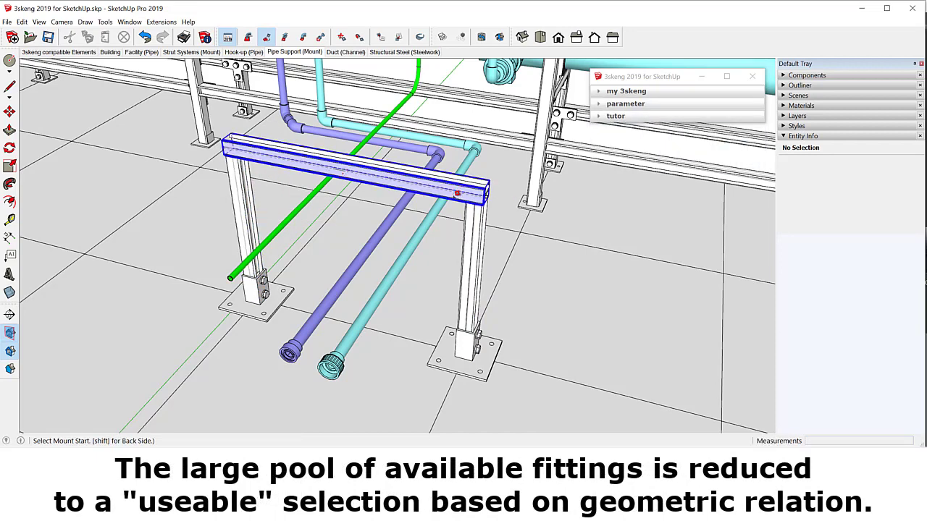
{"action": "left_click", "coordinate": [453, 194]}
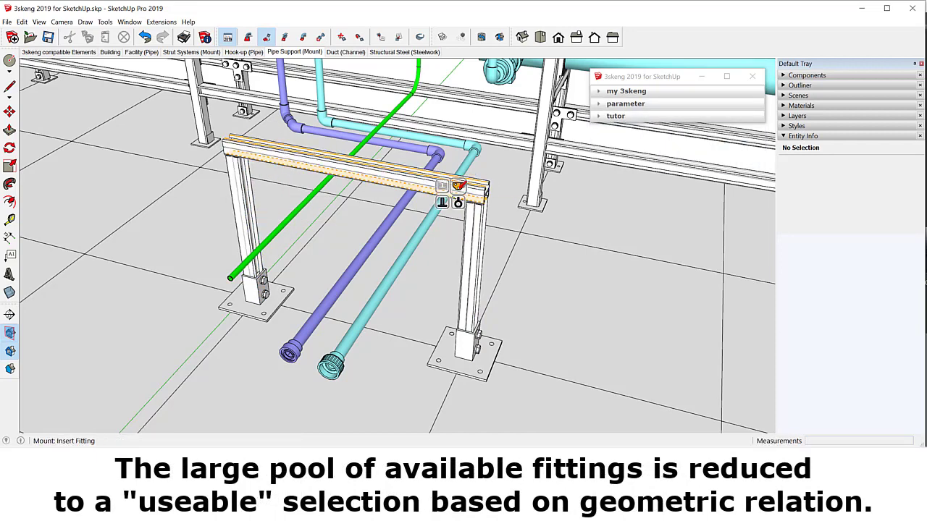
{"action": "left_click", "coordinate": [459, 186]}
{"action": "left_click", "coordinate": [463, 286]}
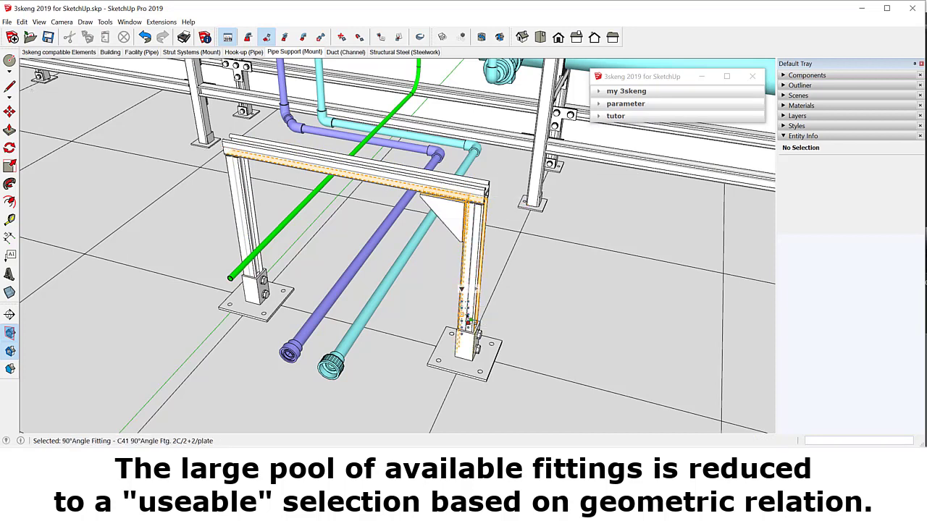
{"action": "left_click", "coordinate": [469, 321]}
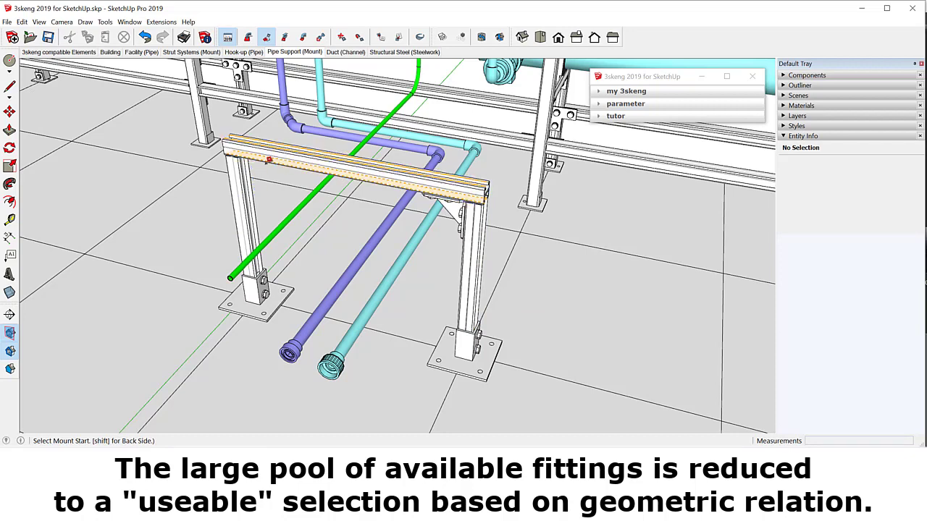
{"action": "left_click", "coordinate": [267, 160]}
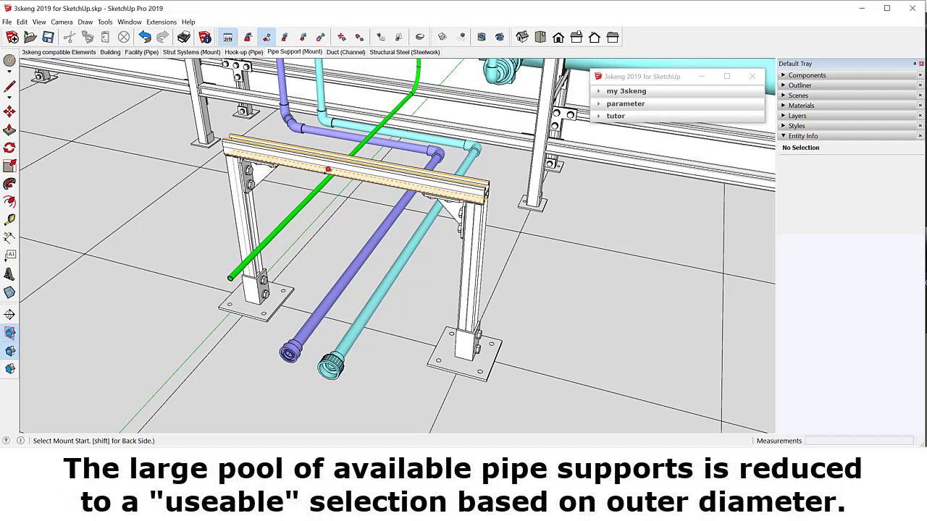
Hang rod clamps from the top channel on the green, purple (25-30mm) and cyan pipes
{"action": "left_click", "coordinate": [327, 169]}
{"action": "left_click", "coordinate": [333, 178]}
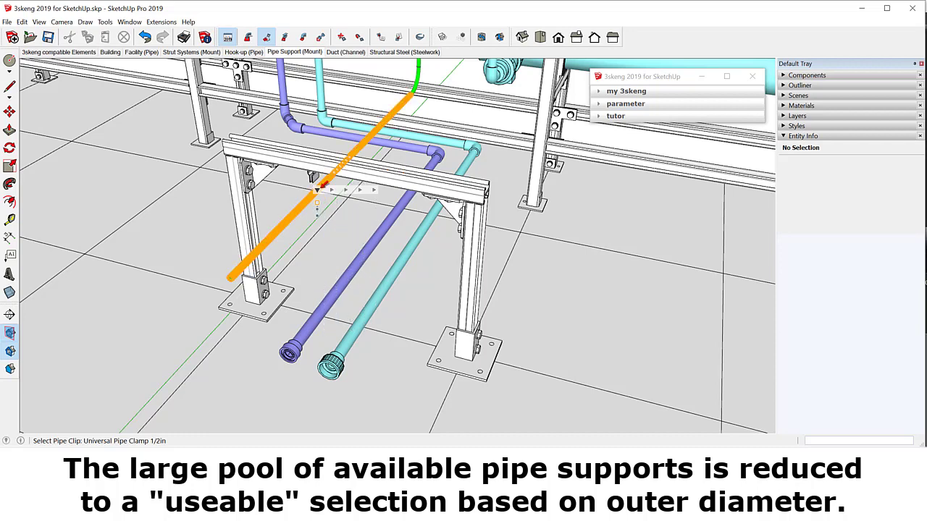
{"action": "left_click", "coordinate": [375, 189]}
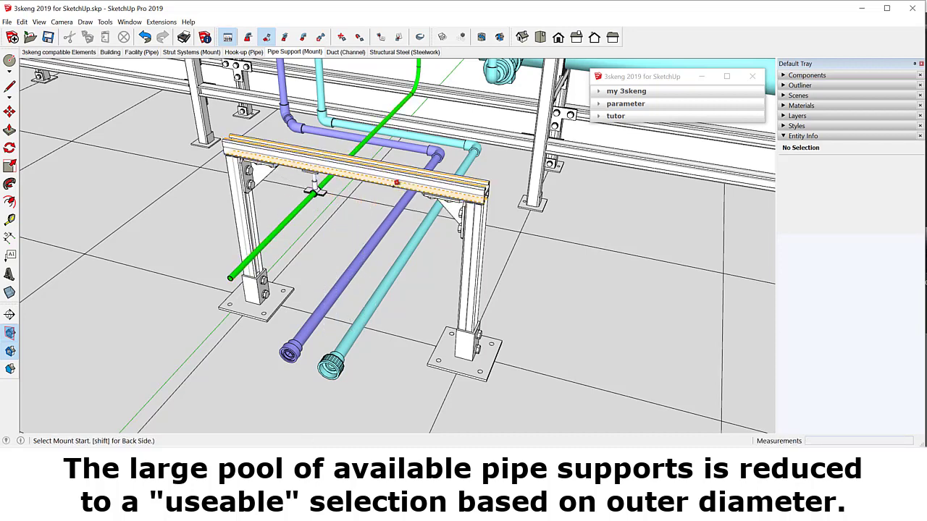
{"action": "left_click", "coordinate": [396, 182]}
{"action": "left_click", "coordinate": [400, 191]}
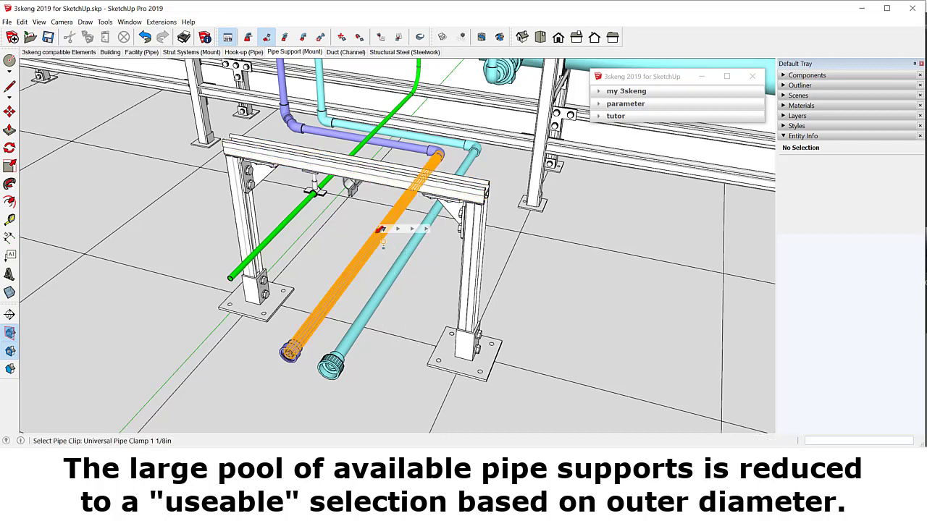
{"action": "left_click", "coordinate": [425, 227]}
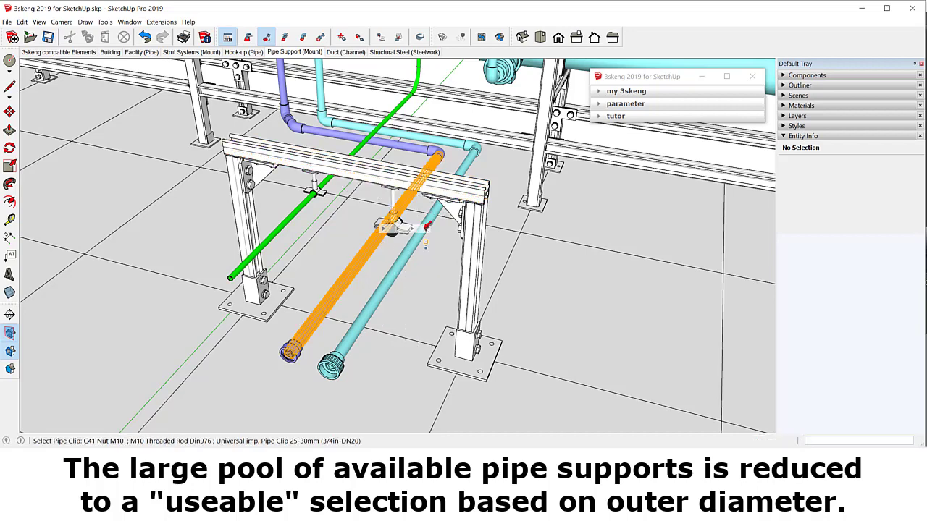
{"action": "left_click", "coordinate": [426, 228]}
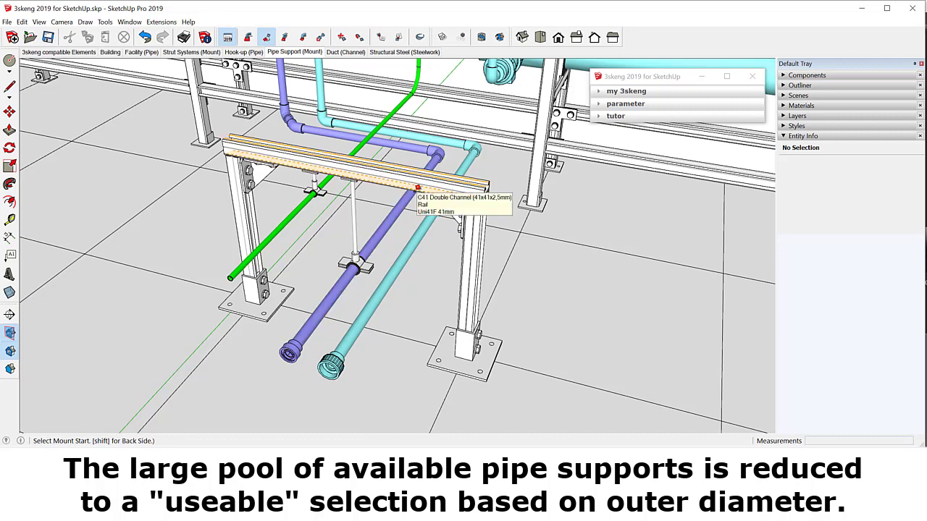
{"action": "left_click", "coordinate": [417, 189]}
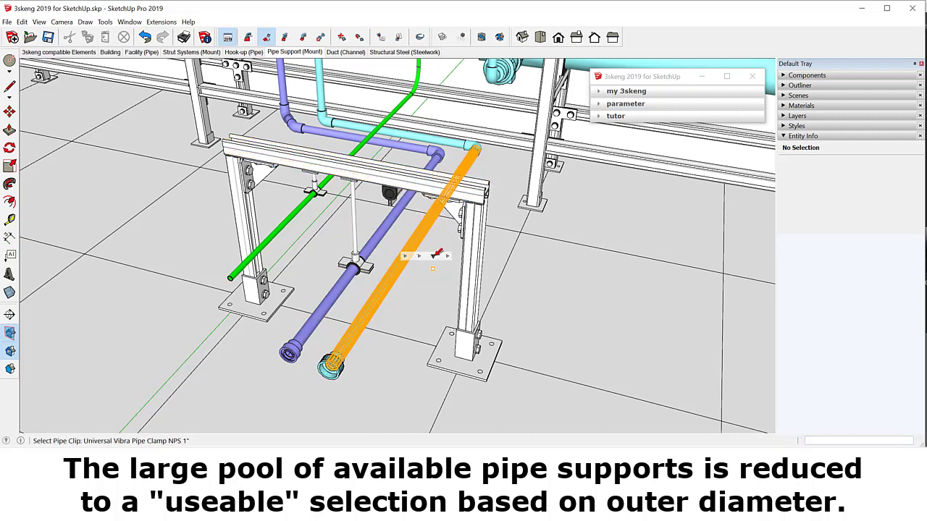
{"action": "left_click", "coordinate": [423, 255]}
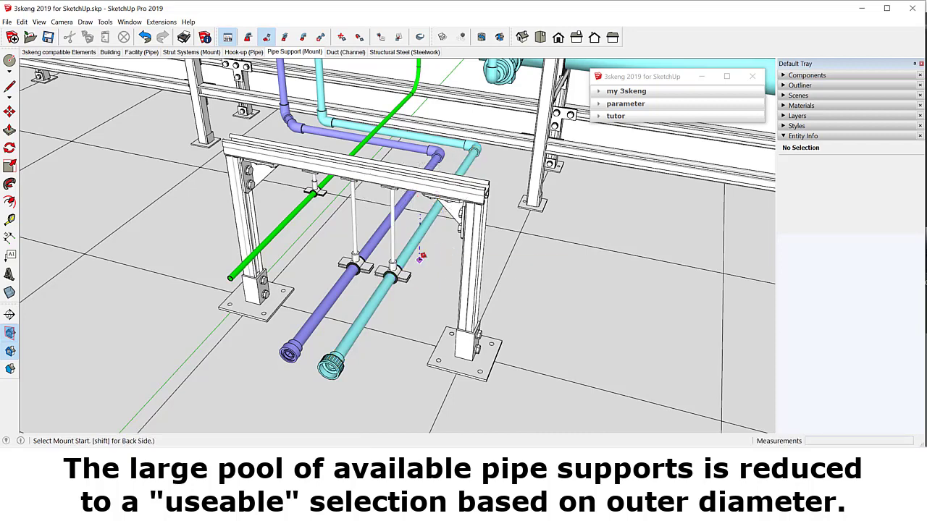
{"action": "key", "text": "space"}
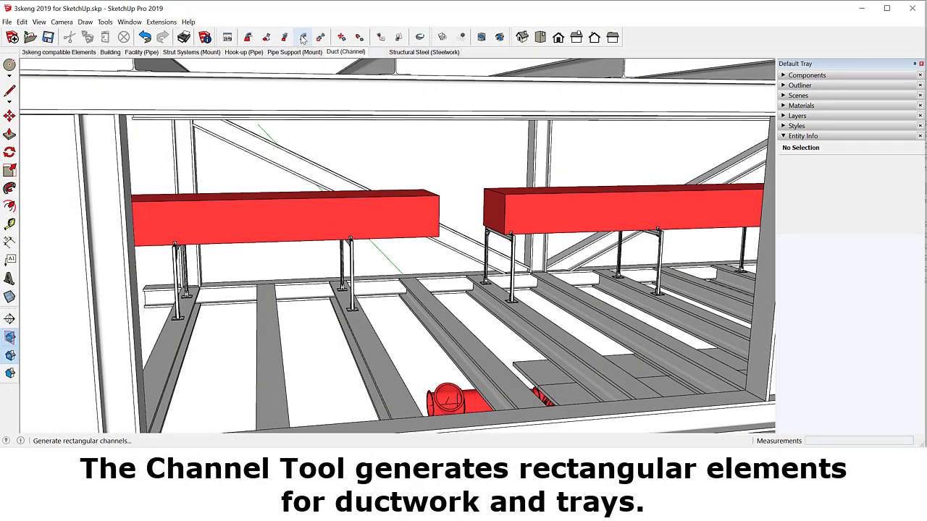
Insert a rectangular duct tee bridging the two red ducts and pick a reducer for its branch
{"action": "left_click", "coordinate": [302, 37]}
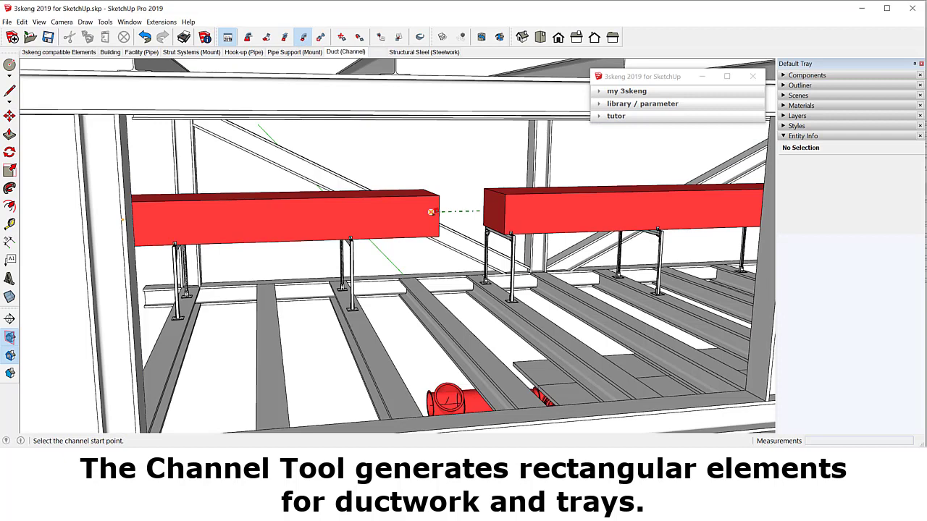
{"action": "left_click", "coordinate": [431, 212]}
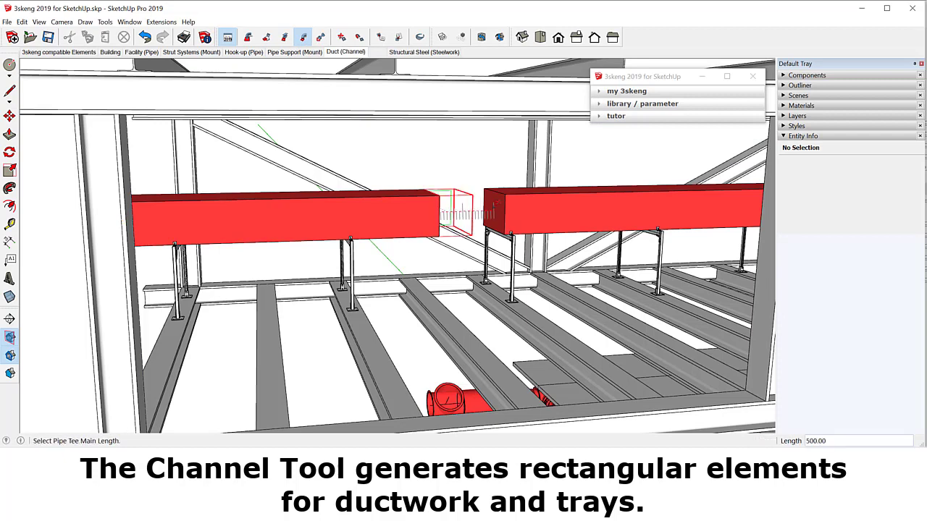
{"action": "left_click", "coordinate": [500, 206]}
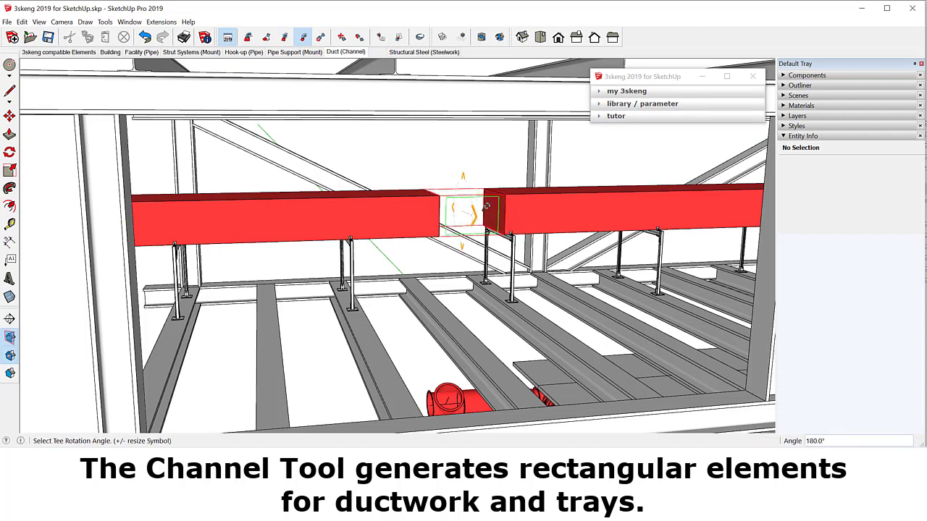
{"action": "left_click", "coordinate": [468, 240]}
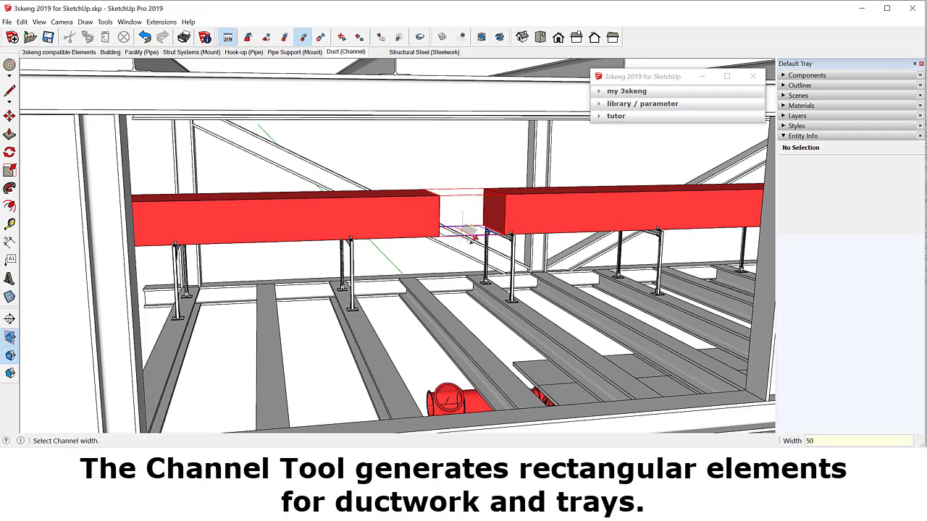
{"action": "left_click", "coordinate": [471, 241]}
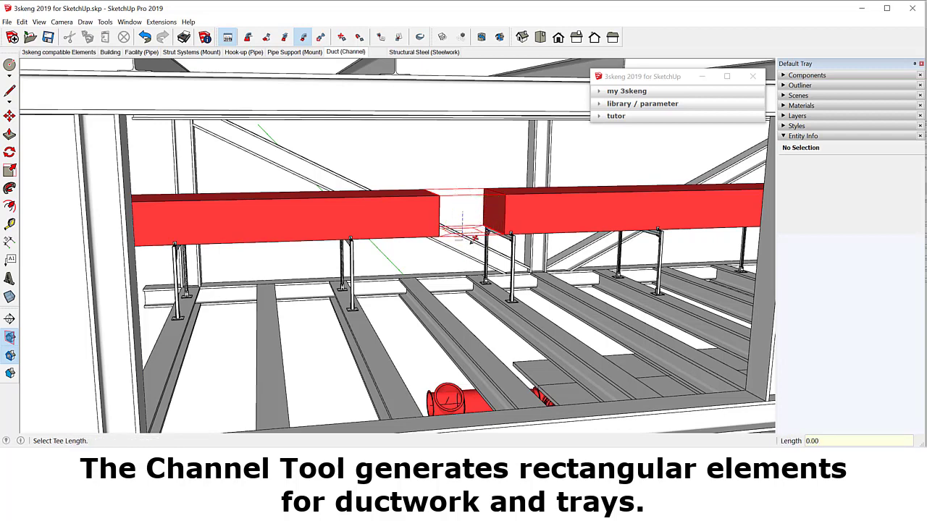
{"action": "left_click", "coordinate": [469, 249]}
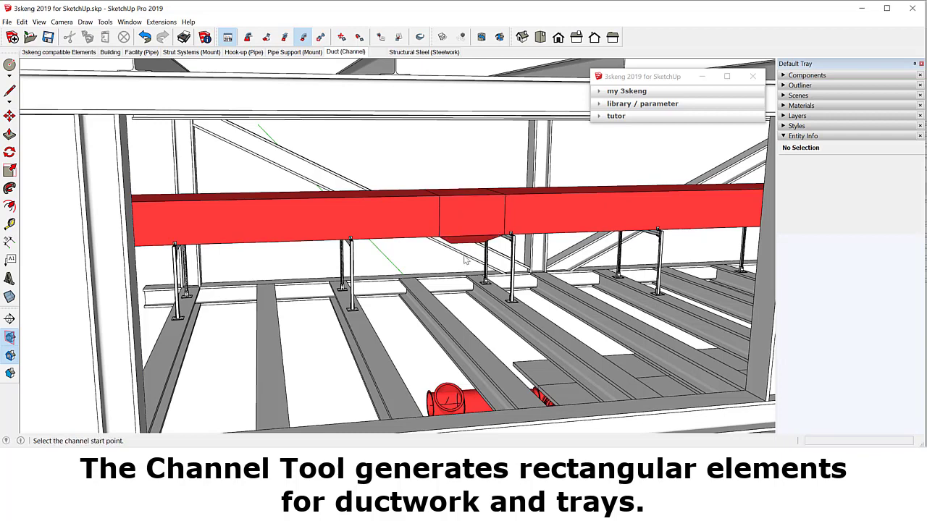
{"action": "left_click", "coordinate": [461, 240]}
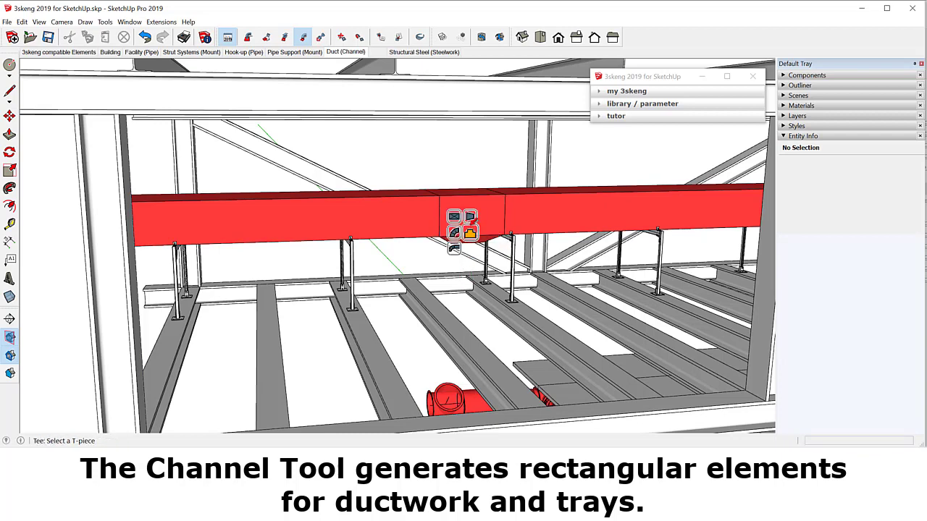
{"action": "left_click", "coordinate": [470, 216]}
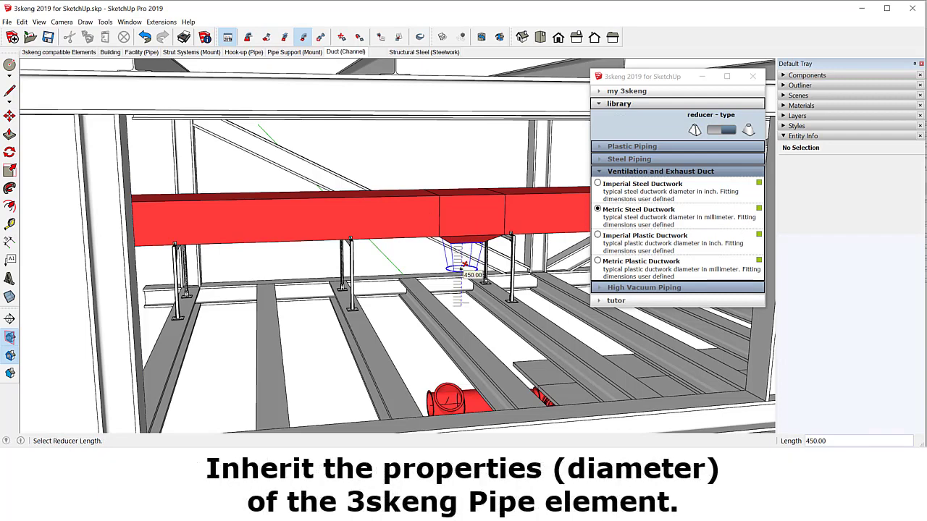
Set the reducer's length and a 450 mm Metric Steel Ductwork round outlet at offset 0
{"action": "left_click", "coordinate": [463, 265]}
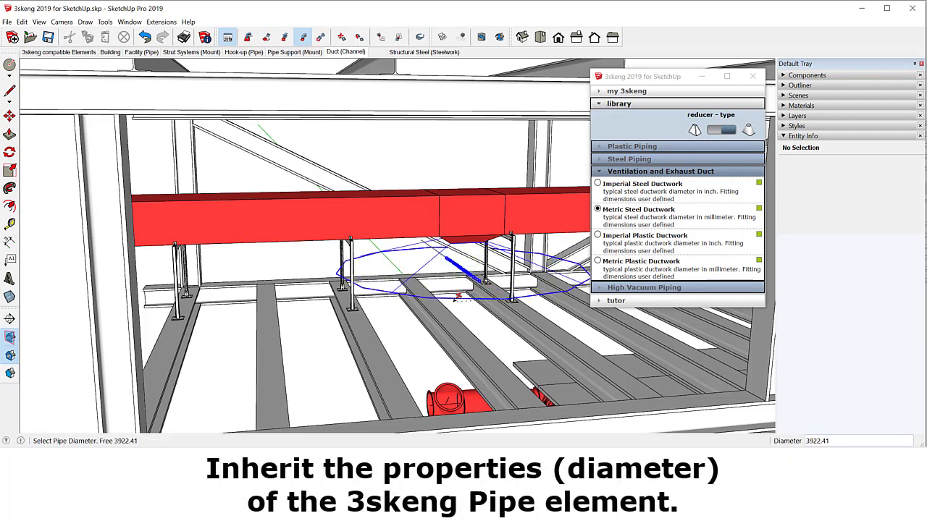
{"action": "left_click", "coordinate": [448, 396]}
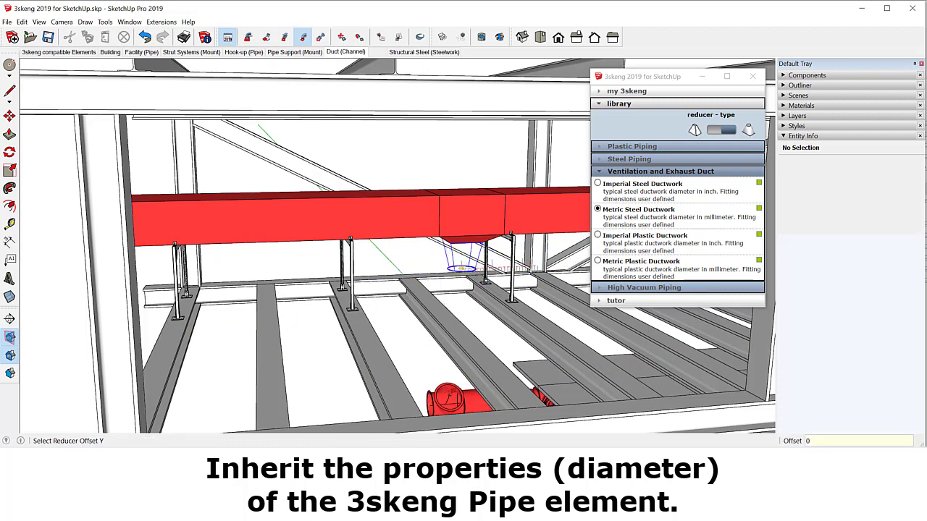
{"action": "left_click", "coordinate": [448, 397]}
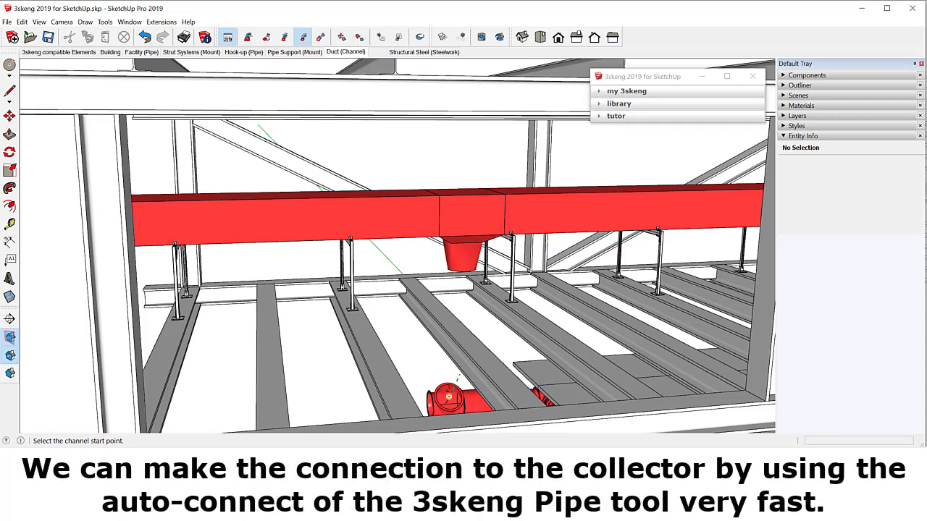
Route a flanged St. Steel round duct from the reducer outlet down into the red collector
{"action": "left_click", "coordinate": [448, 397]}
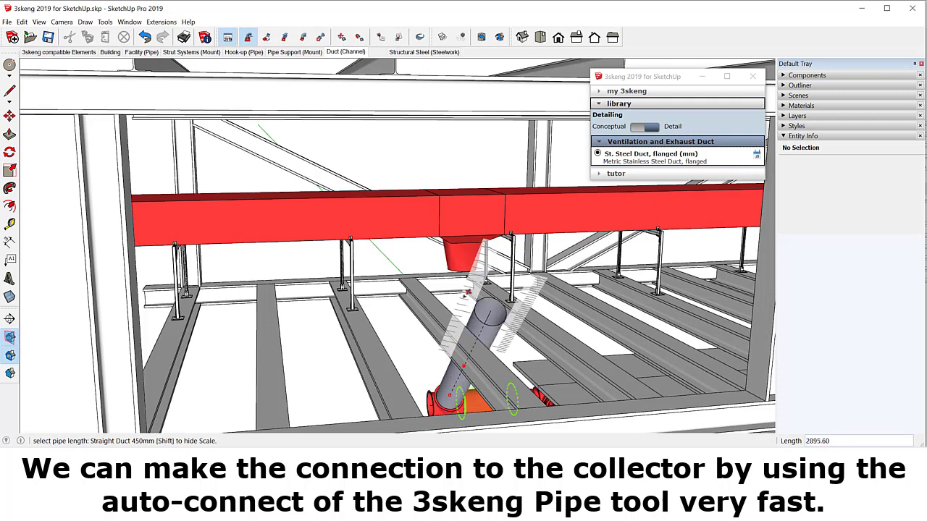
{"action": "left_click", "coordinate": [461, 267]}
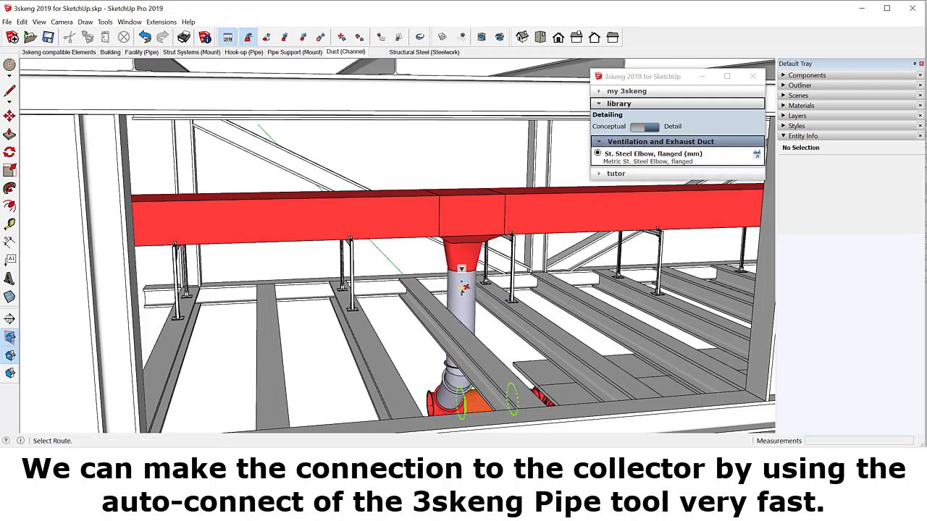
{"action": "left_click", "coordinate": [461, 297]}
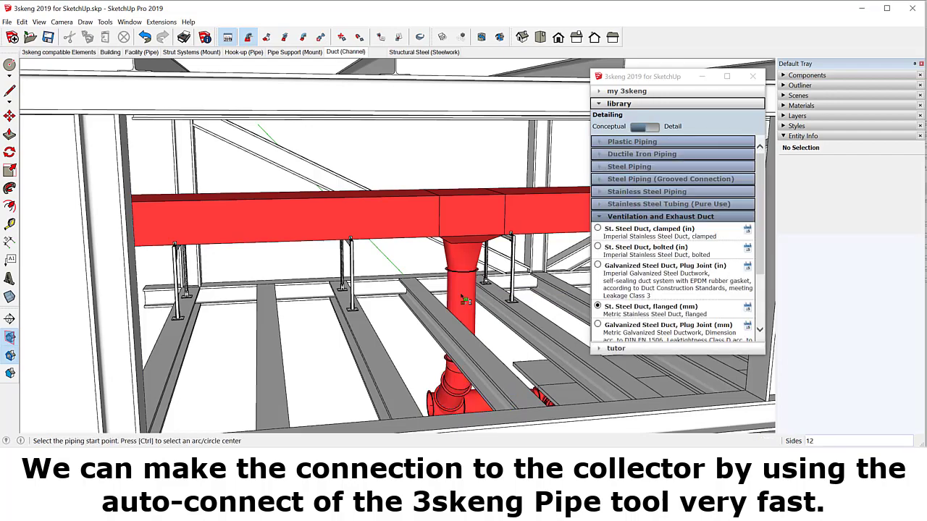
{"action": "key", "text": "Escape"}
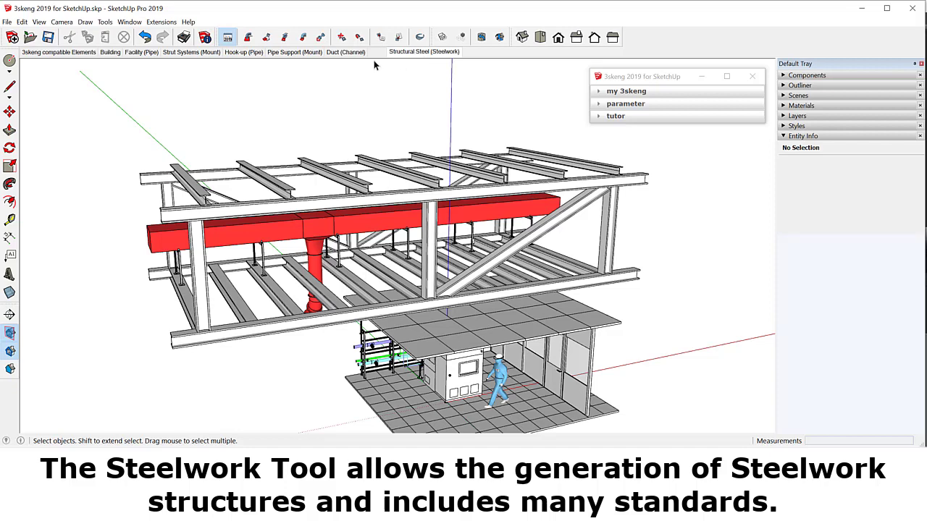
Place an HE-M280 diagonal brace between the central column node and the upper-left beam
{"action": "left_click", "coordinate": [285, 38]}
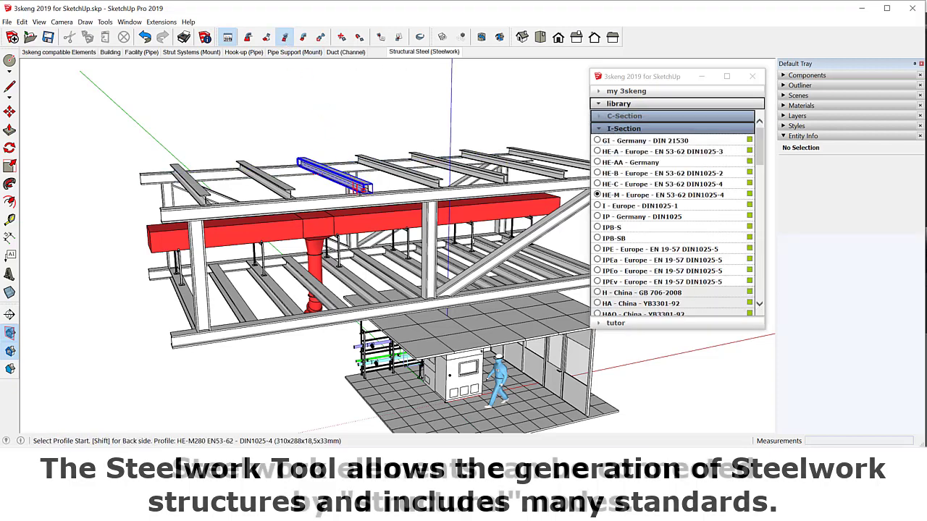
{"action": "left_click", "coordinate": [427, 288]}
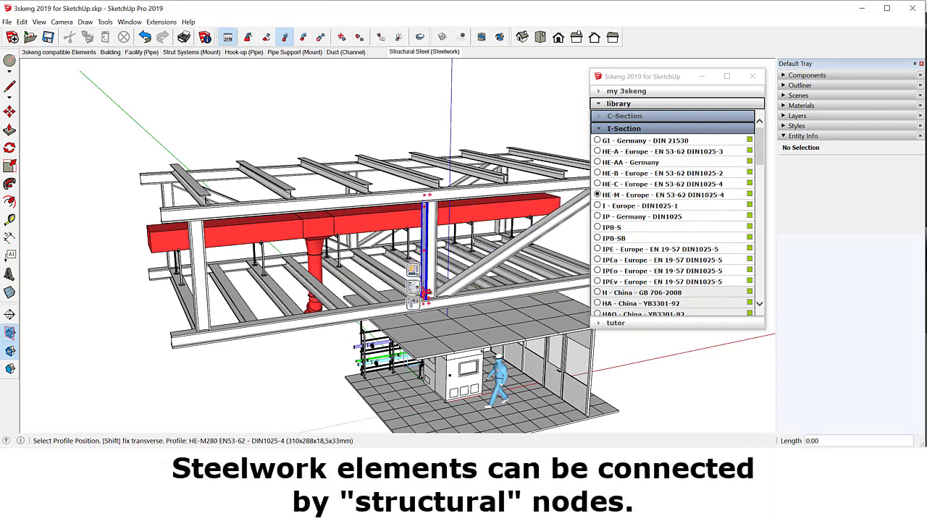
{"action": "left_click", "coordinate": [410, 265]}
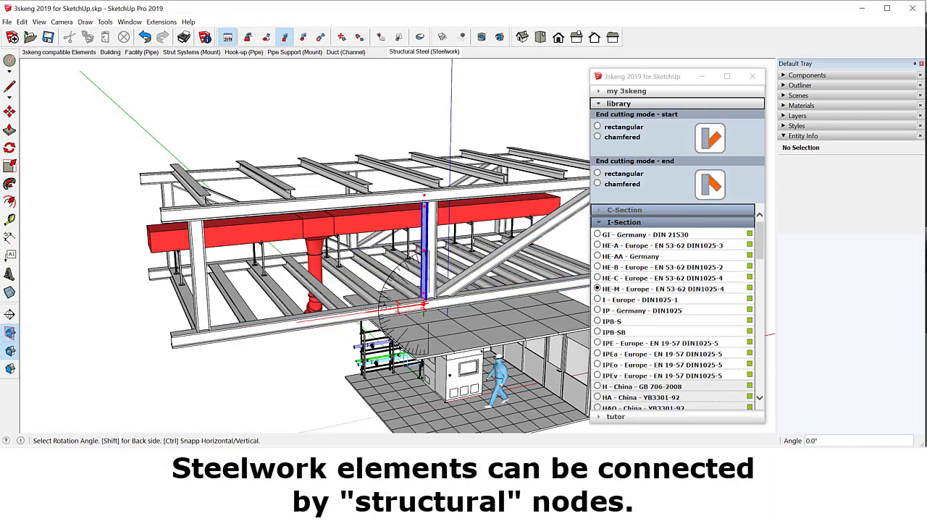
{"action": "left_click", "coordinate": [199, 214]}
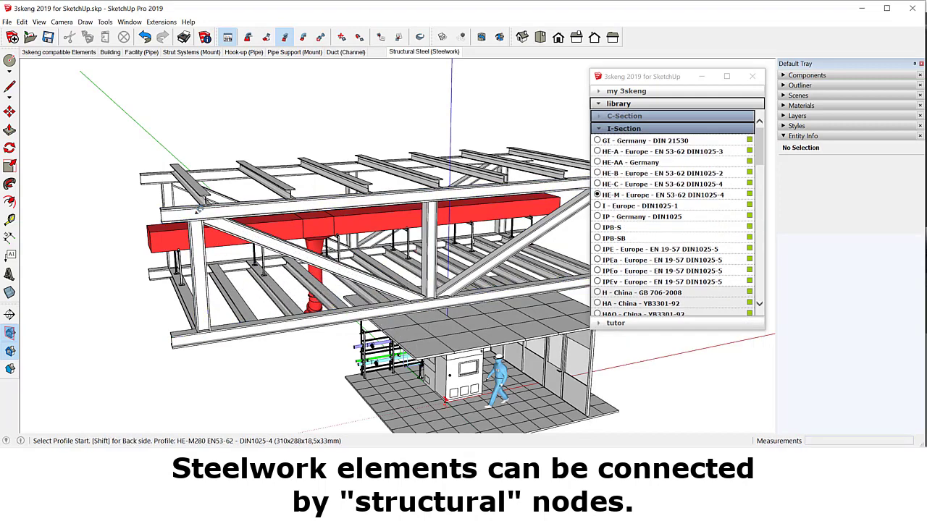
{"action": "key", "text": "space"}
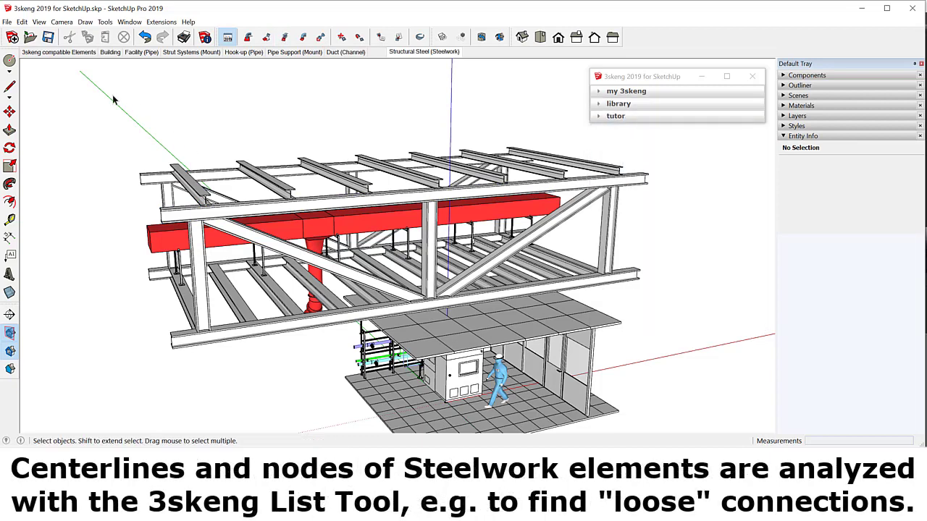
Select all steelwork and list its Structural Centerlines, accepting the beam theory warning
{"action": "left_click_drag", "start_coordinate": [177, 129], "coordinate": [664, 365]}
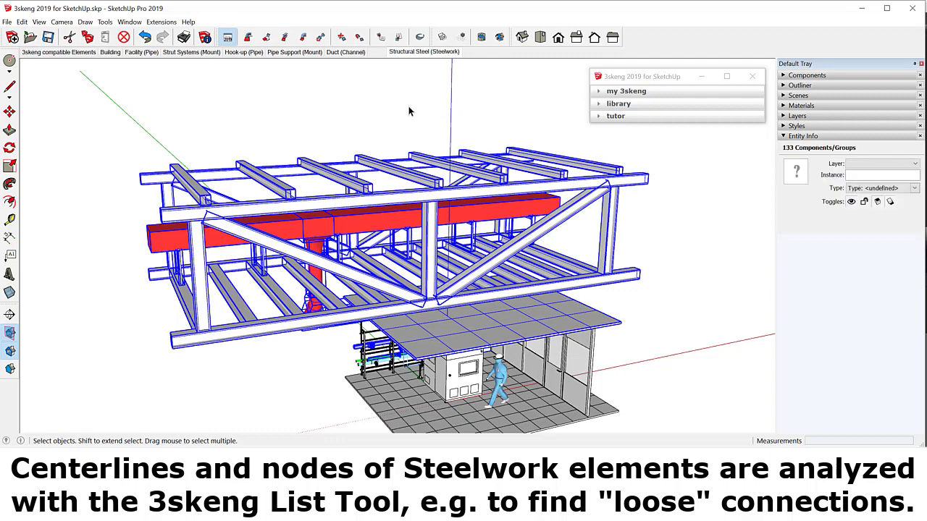
{"action": "left_click", "coordinate": [399, 38]}
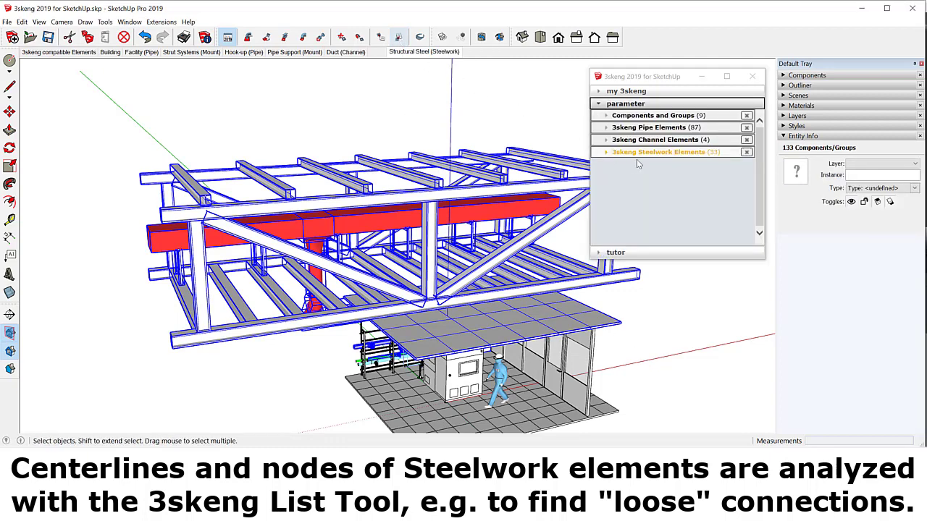
{"action": "left_click", "coordinate": [655, 153]}
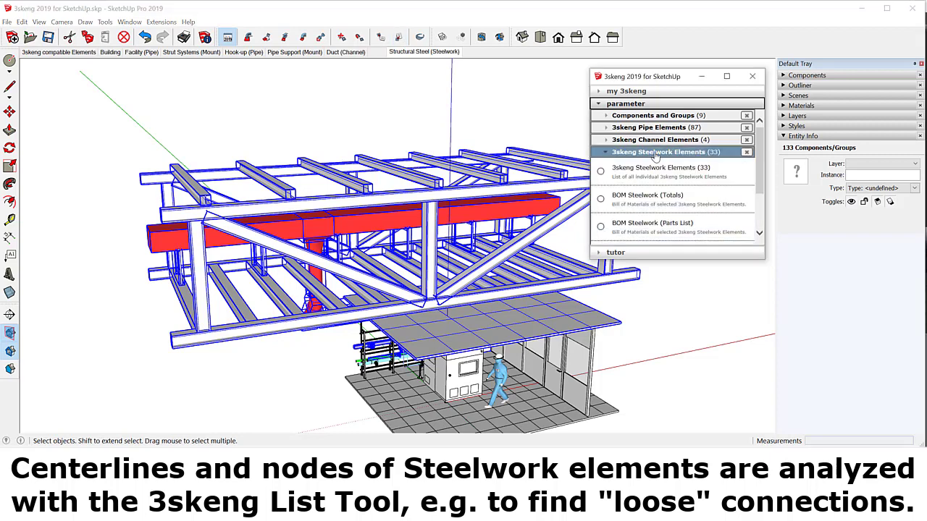
{"action": "scroll", "coordinate": [656, 169], "scroll_direction": "down", "scroll_amount": 3}
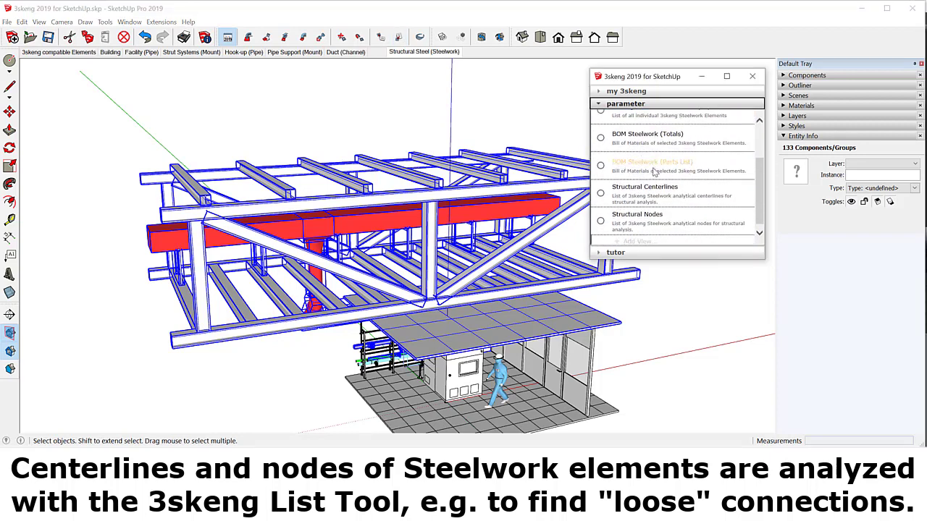
{"action": "left_click", "coordinate": [649, 188]}
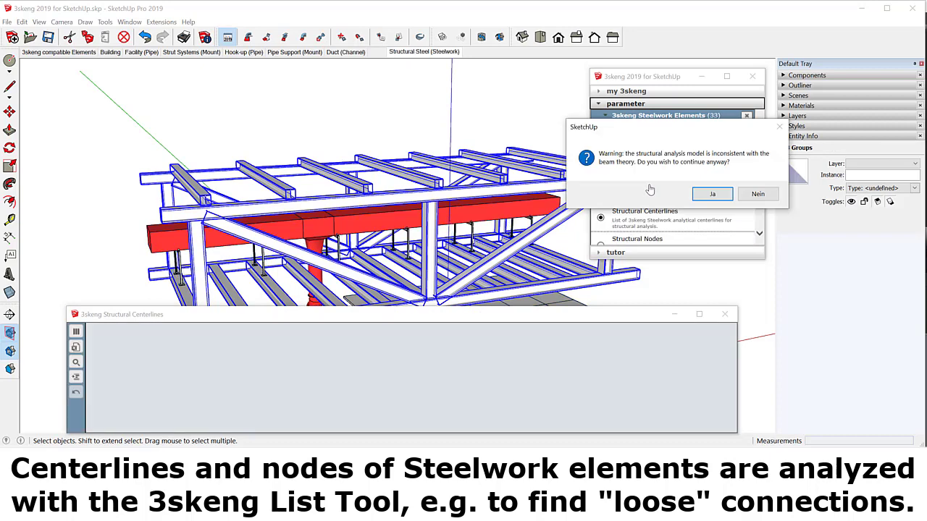
{"action": "left_click", "coordinate": [710, 196]}
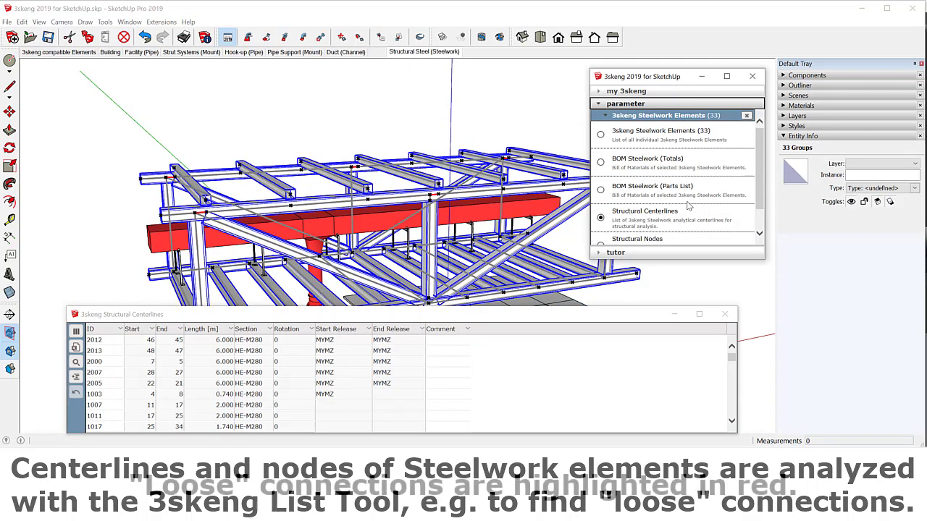
List the steelwork's Structural Nodes, accepting the inconsistency warning, then leave sub-selection mode
{"action": "scroll", "coordinate": [681, 207], "scroll_direction": "down", "scroll_amount": 1}
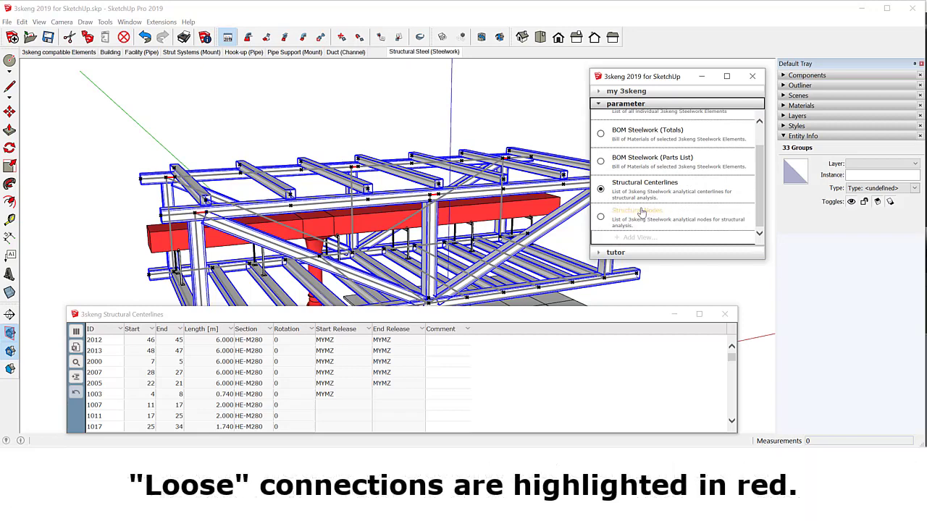
{"action": "left_click", "coordinate": [643, 212]}
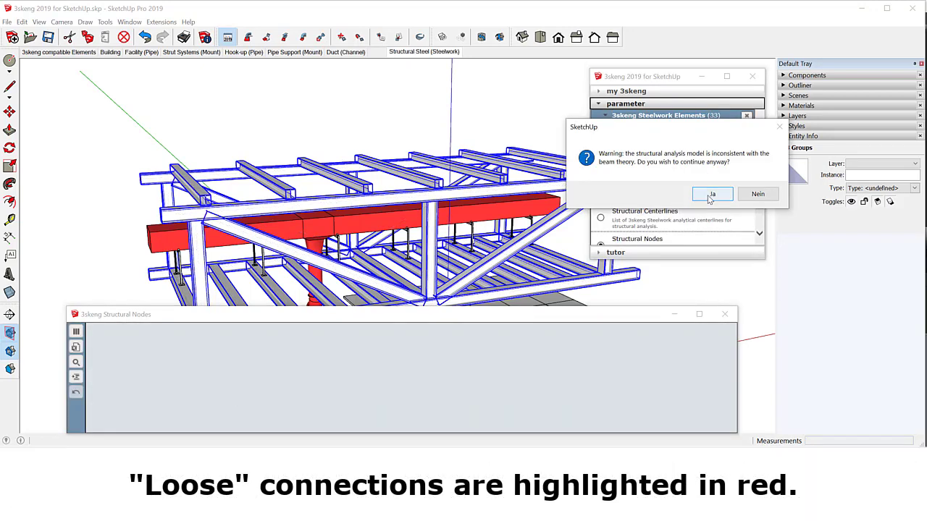
{"action": "left_click", "coordinate": [710, 195]}
{"action": "scroll", "coordinate": [699, 207], "scroll_direction": "down", "scroll_amount": 1}
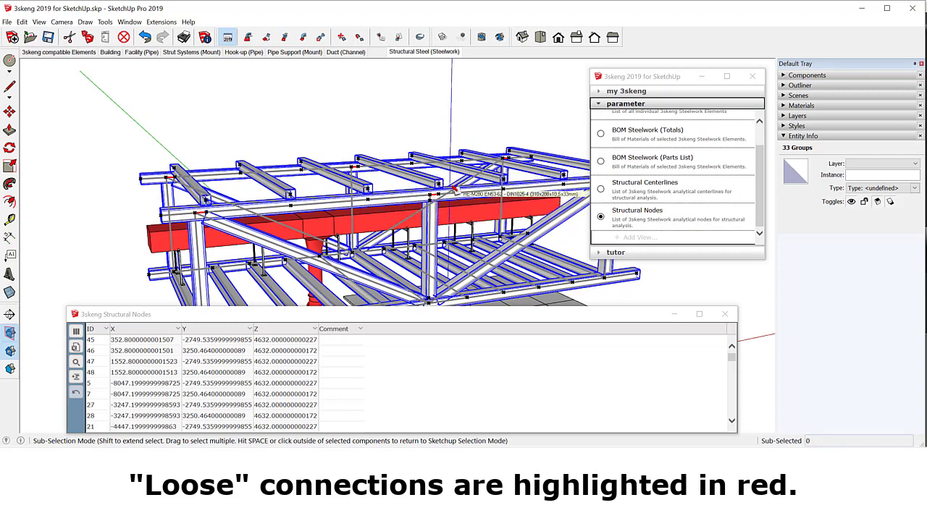
{"action": "left_click", "coordinate": [382, 123]}
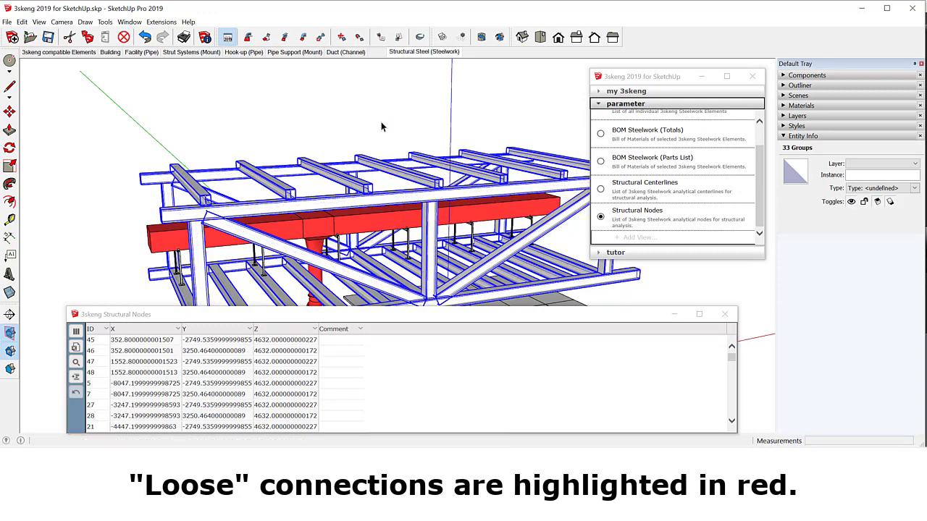
Close the nodes list, deselect, and export the steelwork with 3s IFC Export, accepting the warning
{"action": "left_click", "coordinate": [724, 314]}
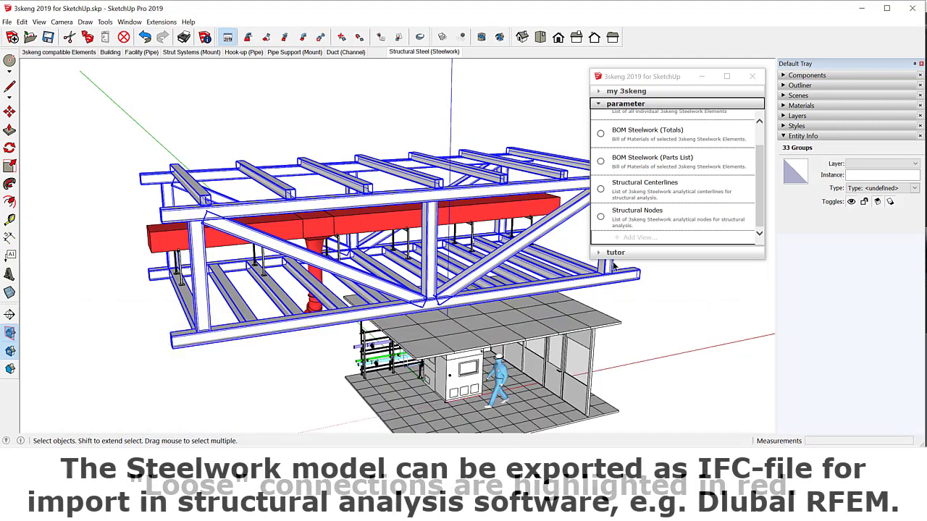
{"action": "left_click", "coordinate": [444, 139]}
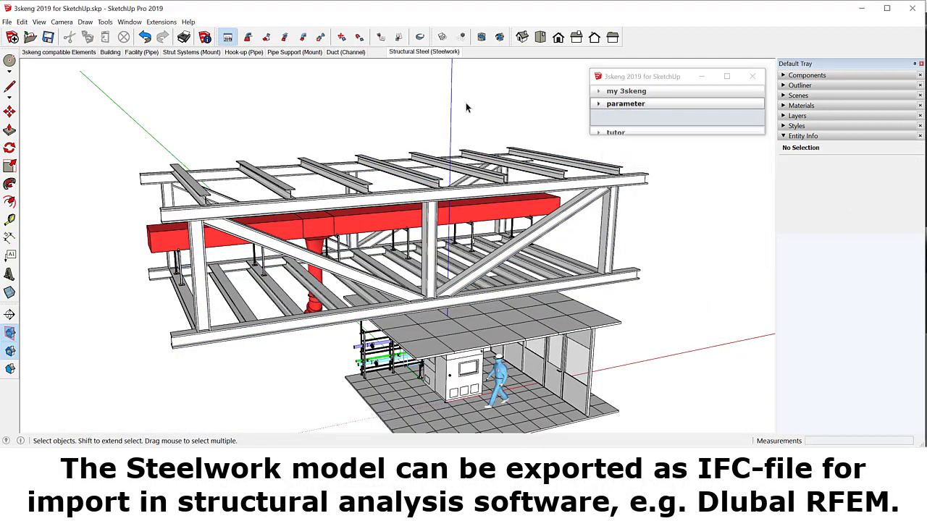
{"action": "left_click", "coordinate": [7, 22]}
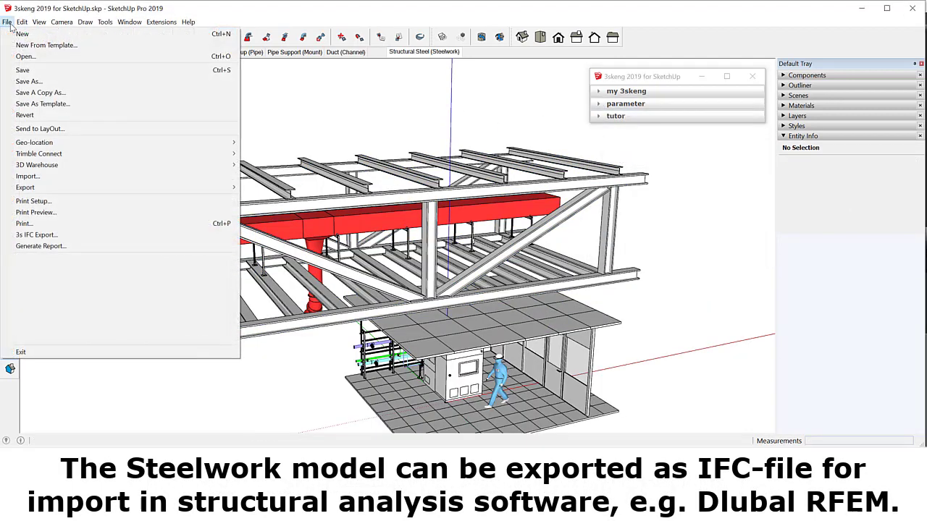
{"action": "left_click", "coordinate": [129, 239]}
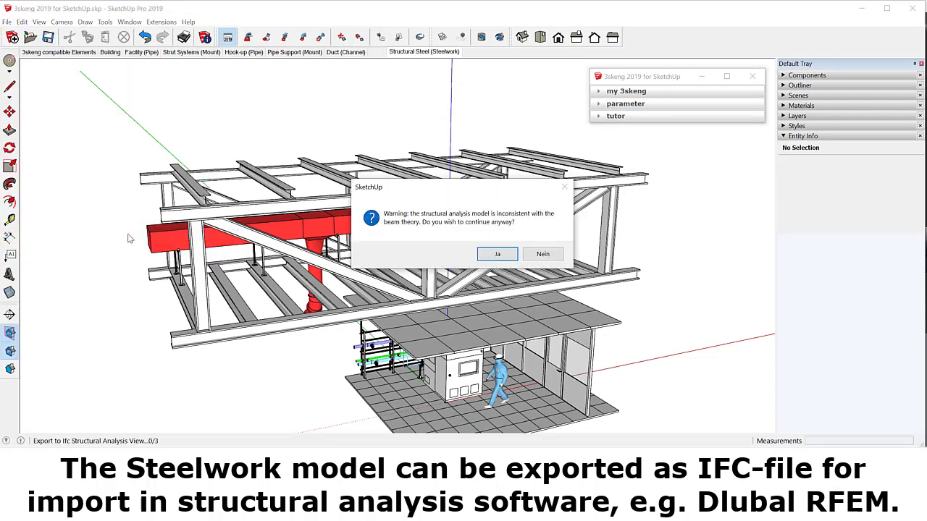
{"action": "left_click", "coordinate": [497, 254]}
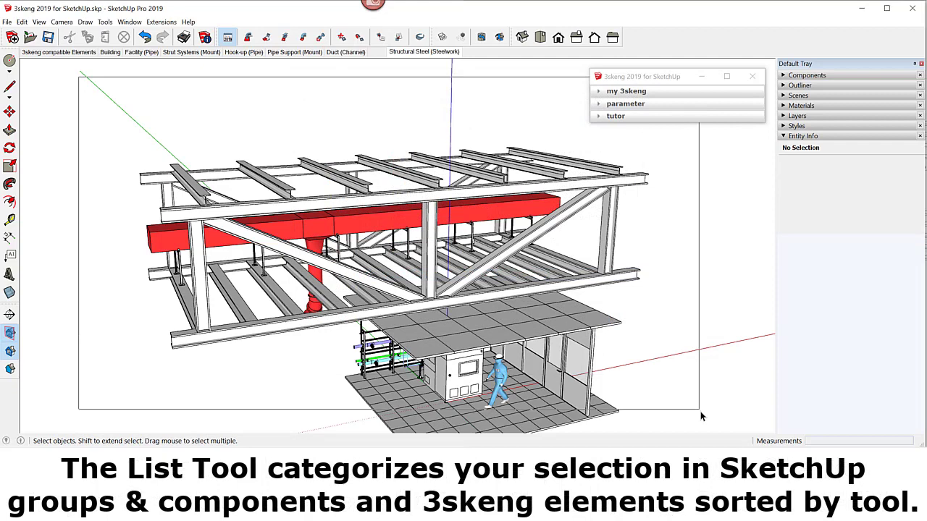
Select the whole model and open the BOM Pipe (Totals) list under 3skeng Pipe Elements
{"action": "left_click_drag", "start_coordinate": [679, 381], "coordinate": [685, 409]}
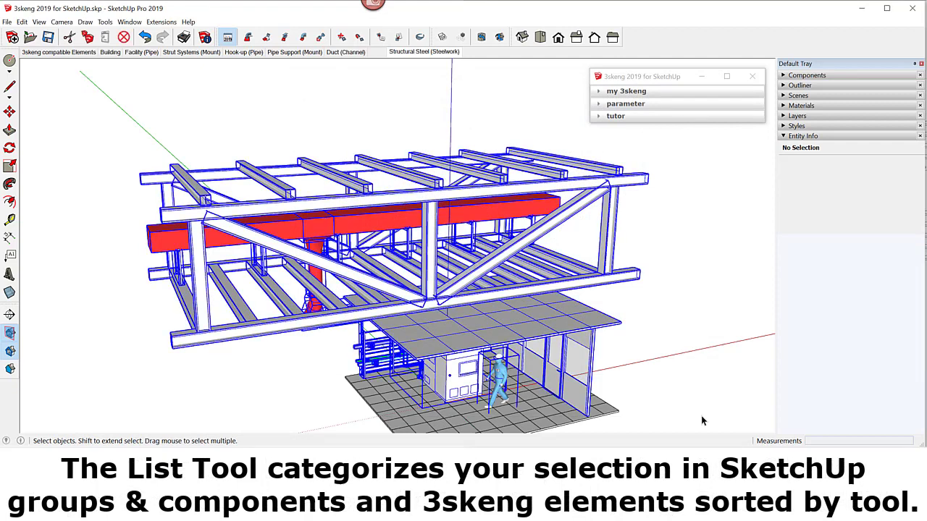
{"action": "left_click", "coordinate": [399, 38]}
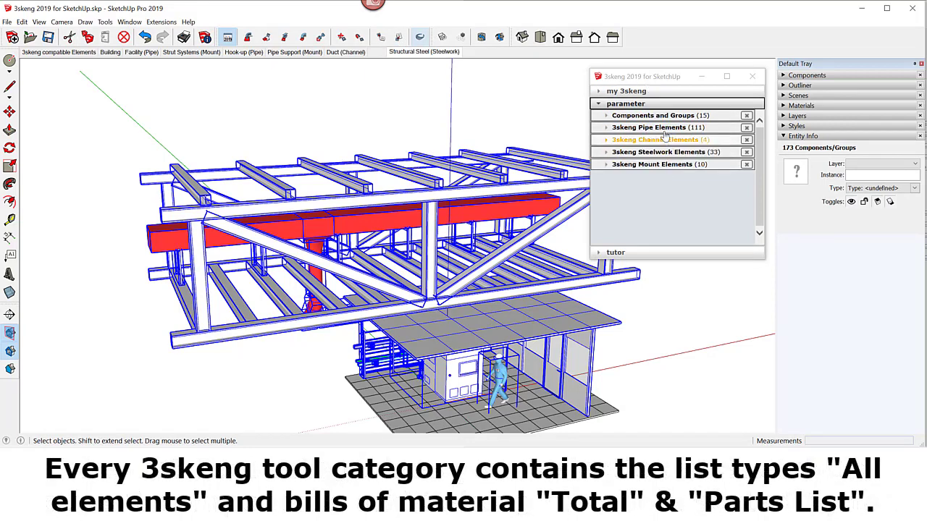
{"action": "left_click", "coordinate": [665, 129]}
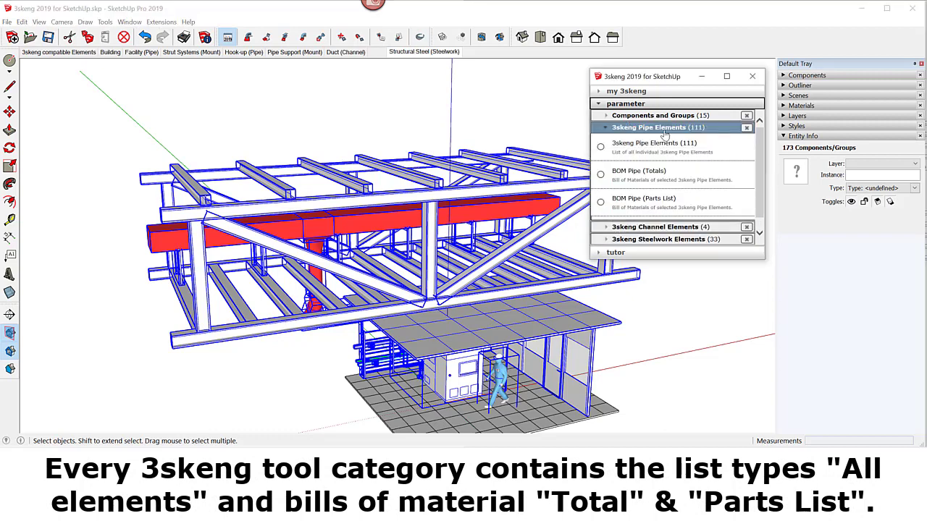
{"action": "left_click", "coordinate": [647, 174]}
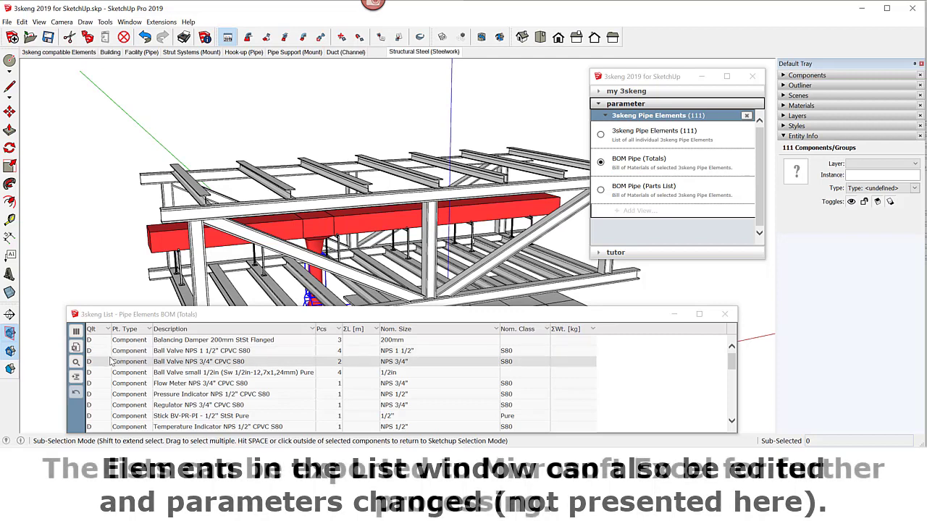
Export the pipe totals list to '3skeng 2019 for SketchUp^BOM Pipe (Totals).xlsx'
{"action": "left_click", "coordinate": [76, 347]}
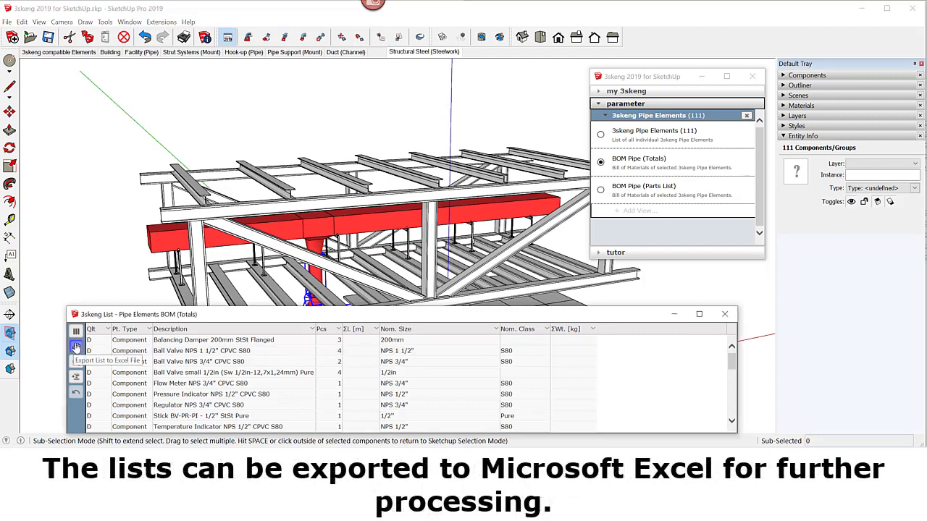
{"action": "left_click", "coordinate": [76, 348]}
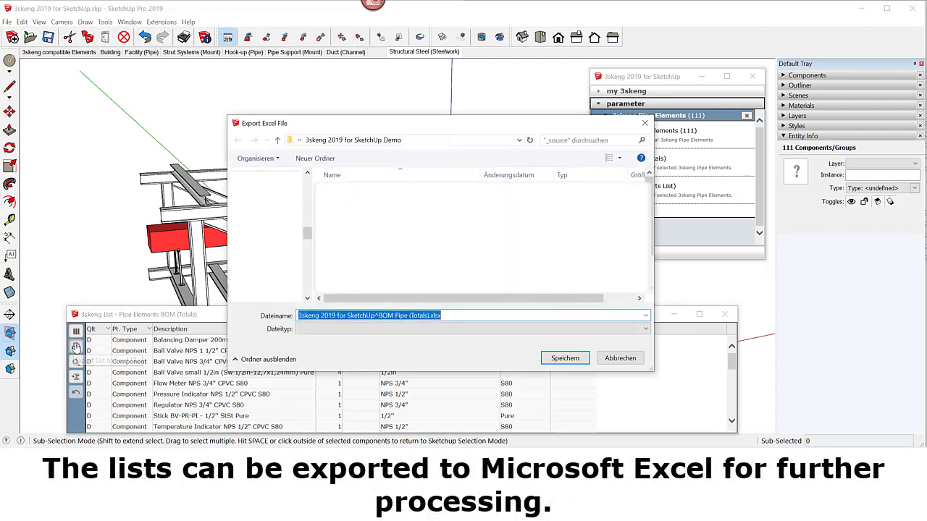
{"action": "left_click", "coordinate": [565, 359]}
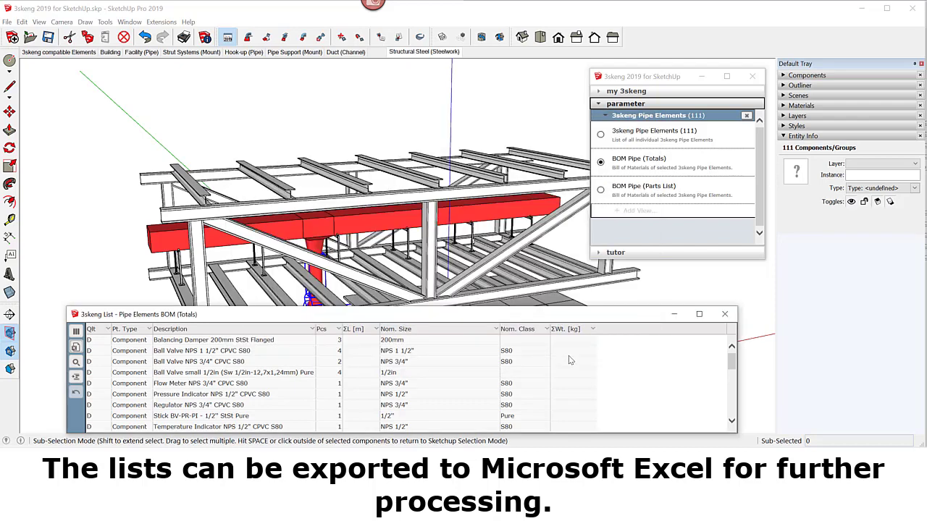